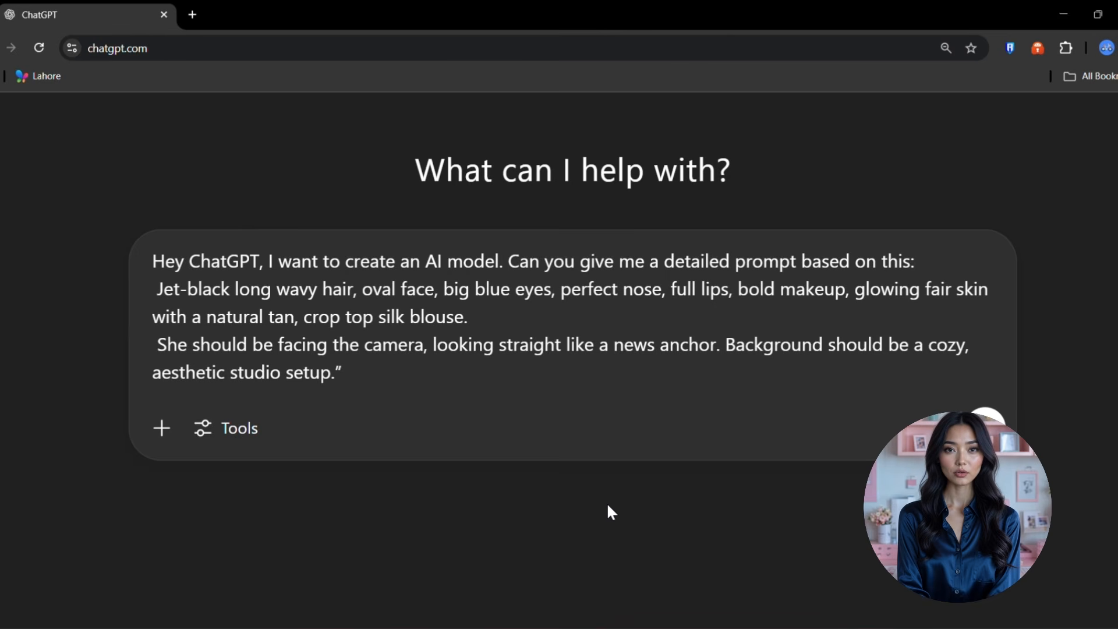
- Send the AI-model prompt request to ChatGPT and read through its reply
{"action": "scroll", "coordinate": [608, 506], "scroll_direction": "down", "scroll_amount": 5}
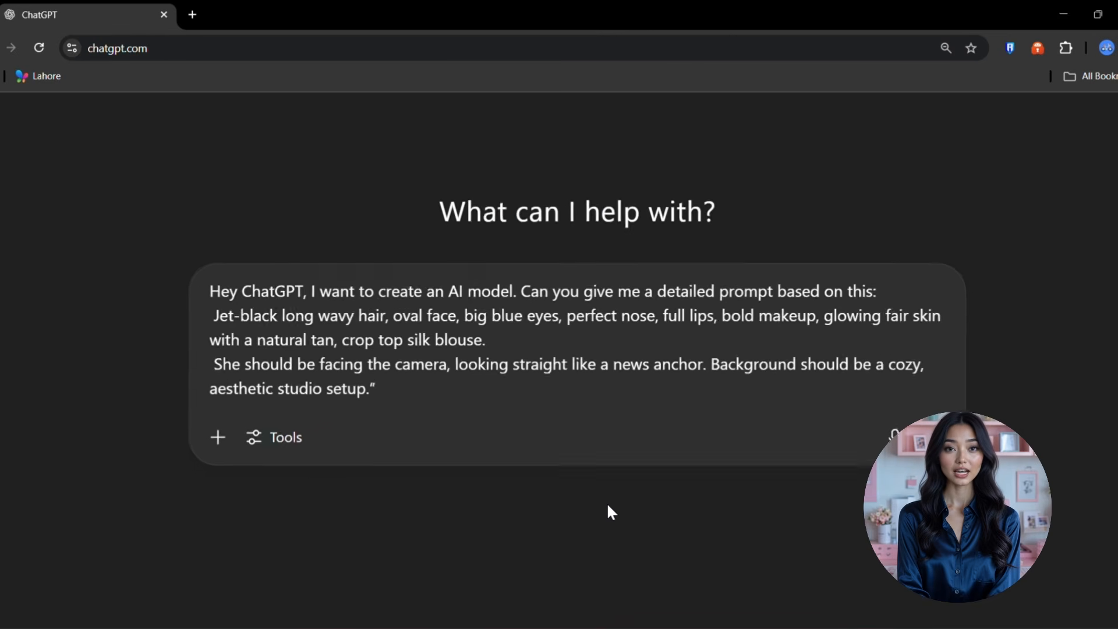
{"action": "left_click", "coordinate": [825, 439]}
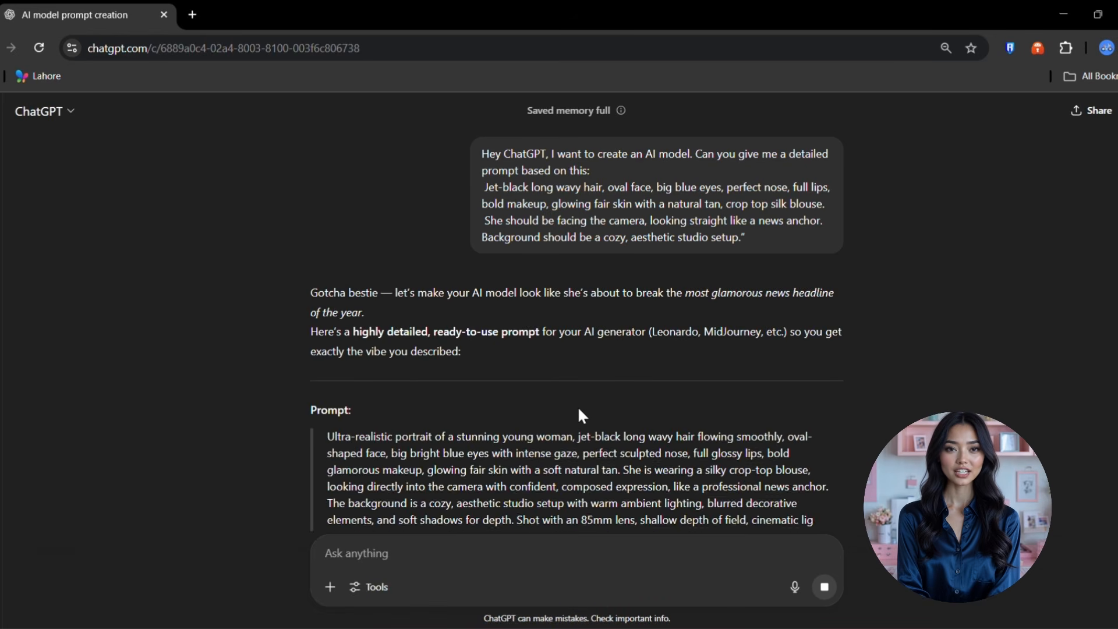
{"action": "scroll", "coordinate": [577, 407], "scroll_direction": "down", "scroll_amount": 1}
{"action": "scroll", "coordinate": [580, 413], "scroll_direction": "down", "scroll_amount": 1}
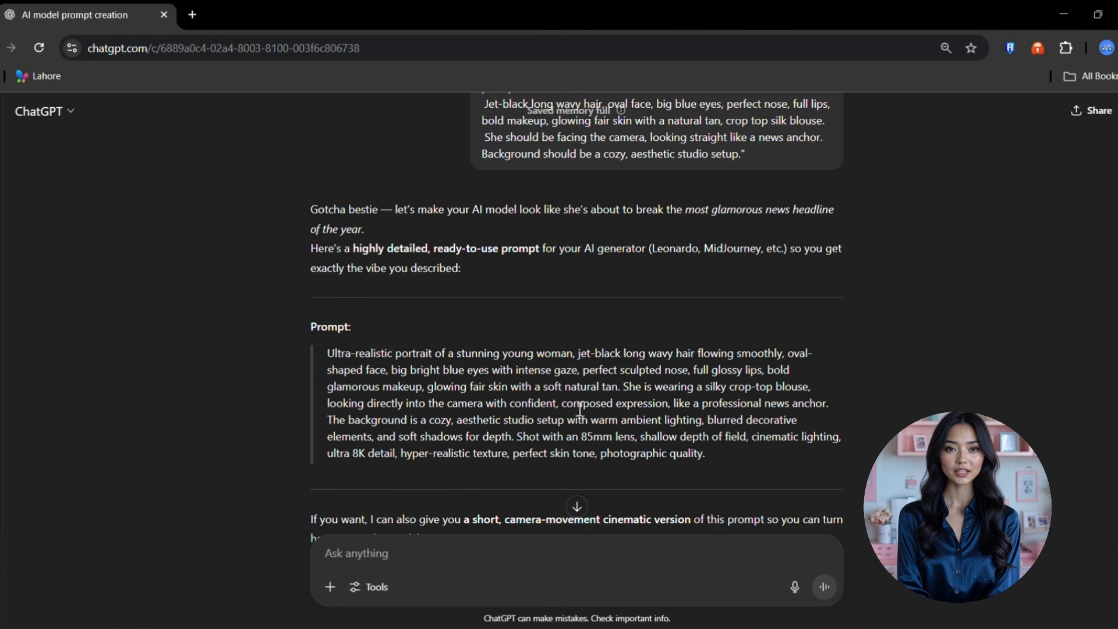
{"action": "scroll", "coordinate": [580, 409], "scroll_direction": "down", "scroll_amount": 1}
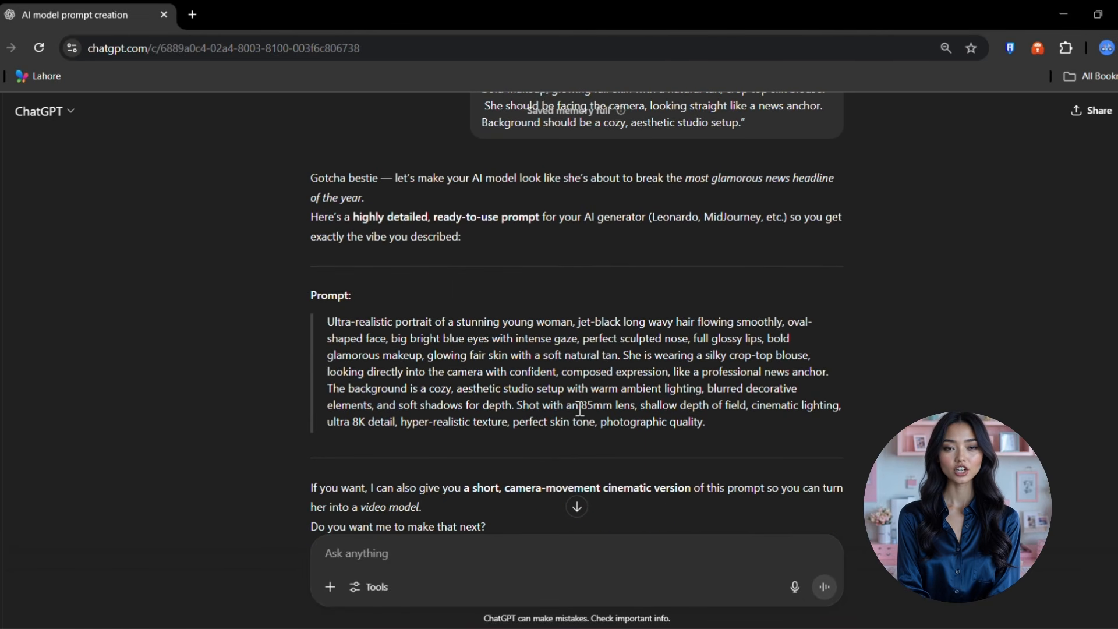
- Copy the ultra-realistic portrait prompt paragraph from ChatGPT's reply
{"action": "scroll", "coordinate": [500, 407], "scroll_direction": "up", "scroll_amount": 5}
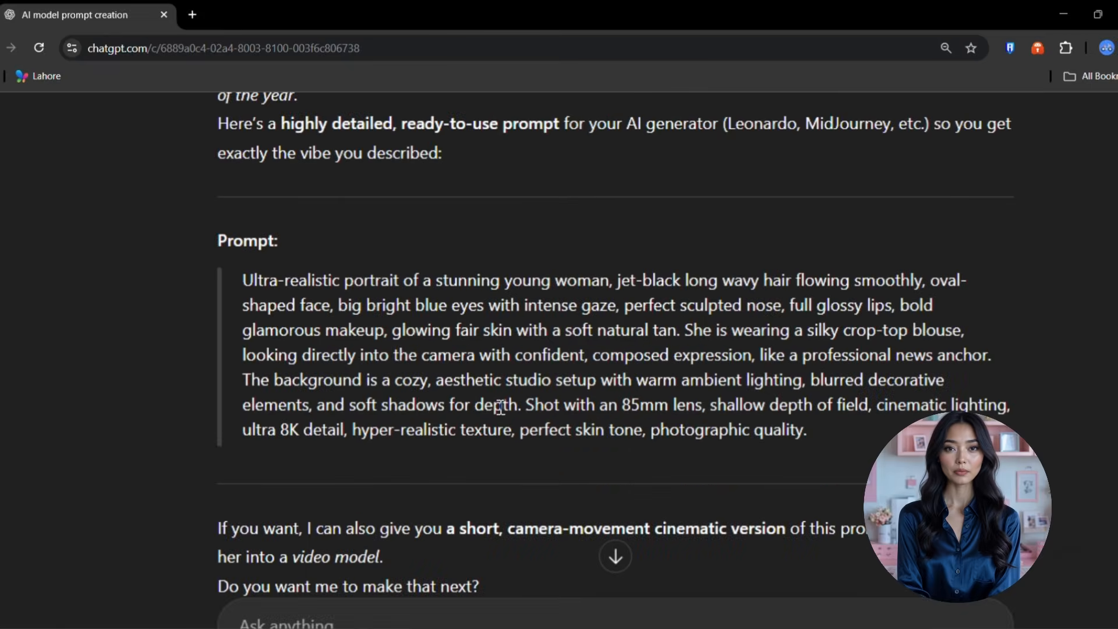
{"action": "scroll", "coordinate": [501, 406], "scroll_direction": "right", "scroll_amount": 1}
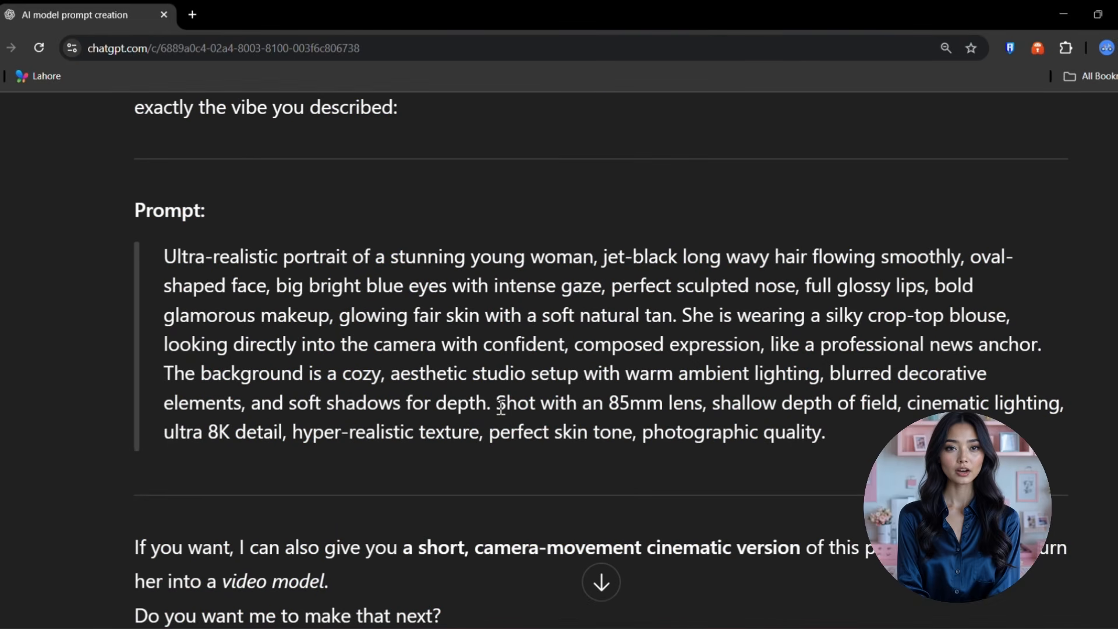
{"action": "scroll", "coordinate": [501, 406], "scroll_direction": "down", "scroll_amount": 3}
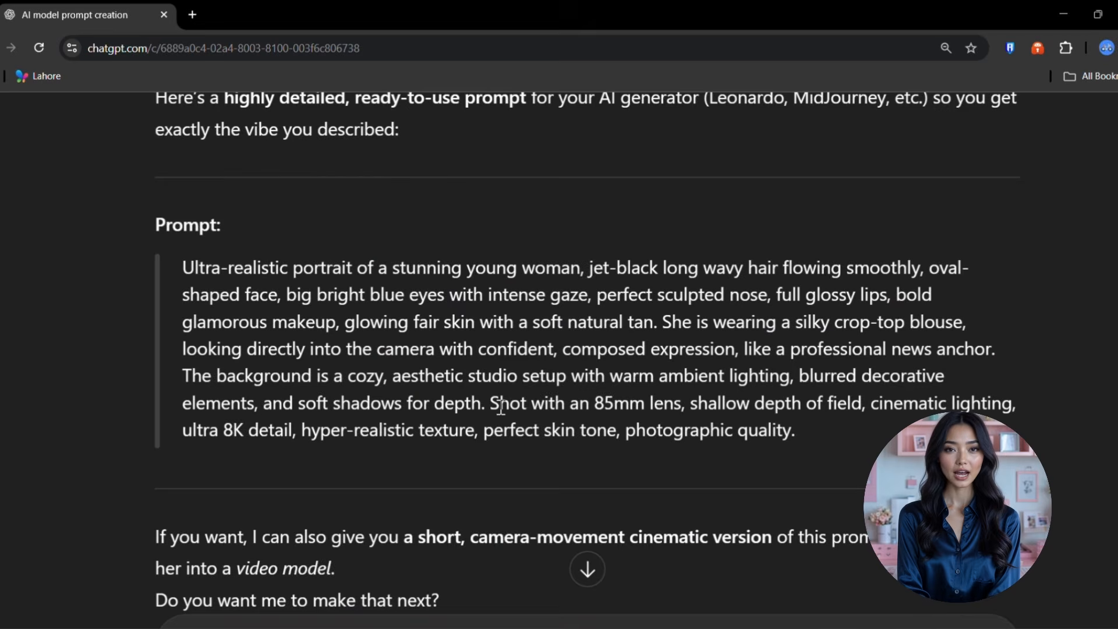
{"action": "scroll", "coordinate": [501, 406], "scroll_direction": "down", "scroll_amount": 5}
{"action": "triple_click", "coordinate": [590, 394]}
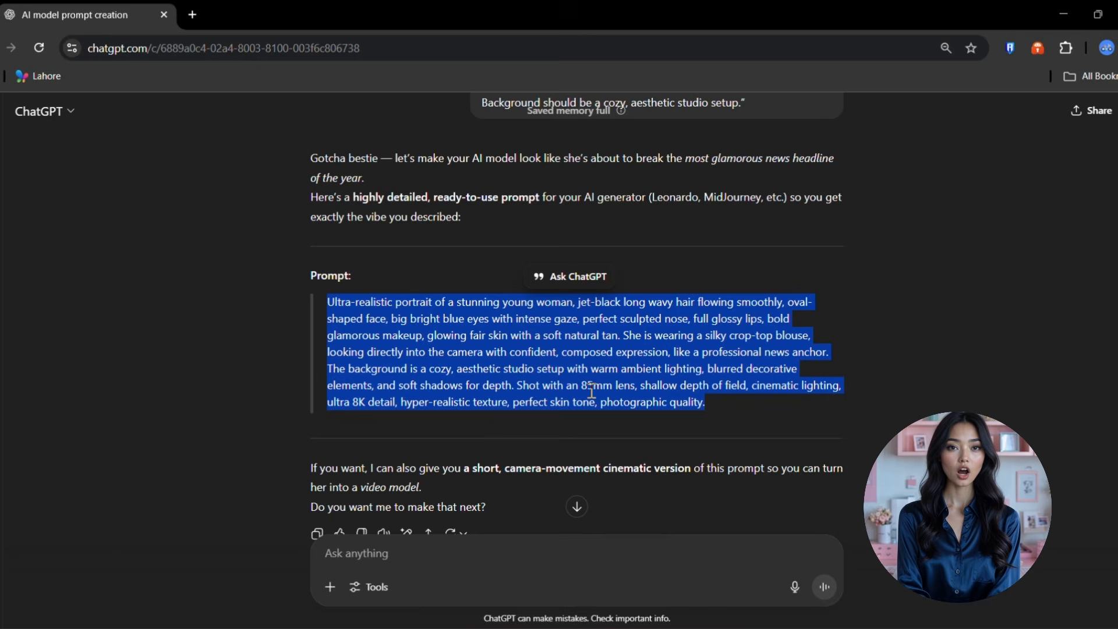
{"action": "right_click", "coordinate": [590, 397]}
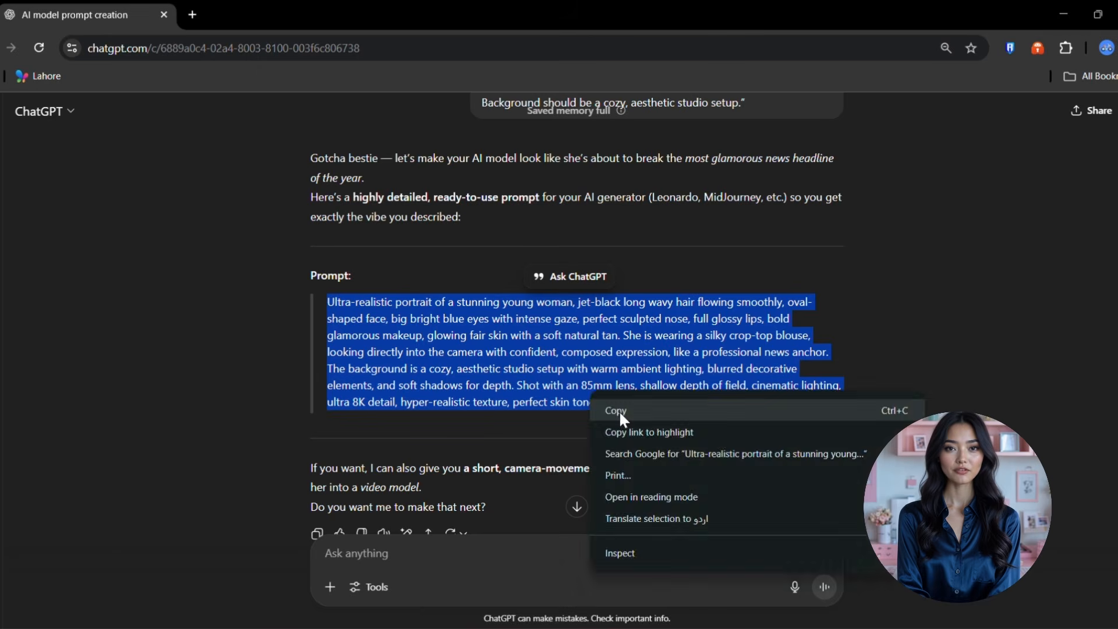
{"action": "left_click", "coordinate": [620, 412]}
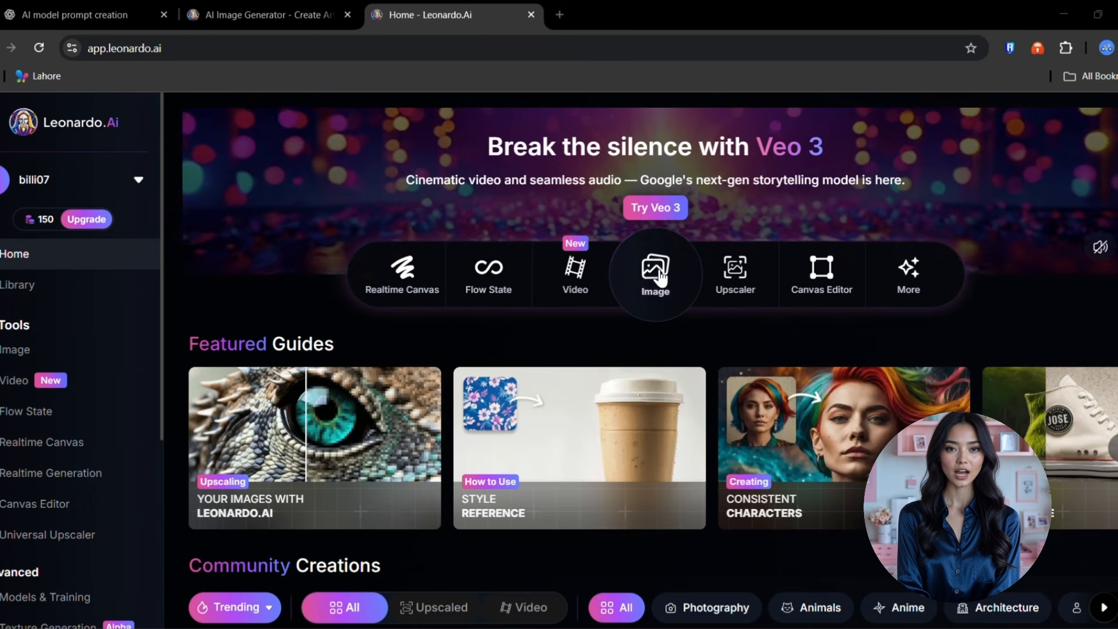
- Paste the portrait prompt into Leonardo.Ai's image generator and choose the Flux Dev model
{"action": "left_click", "coordinate": [659, 263]}
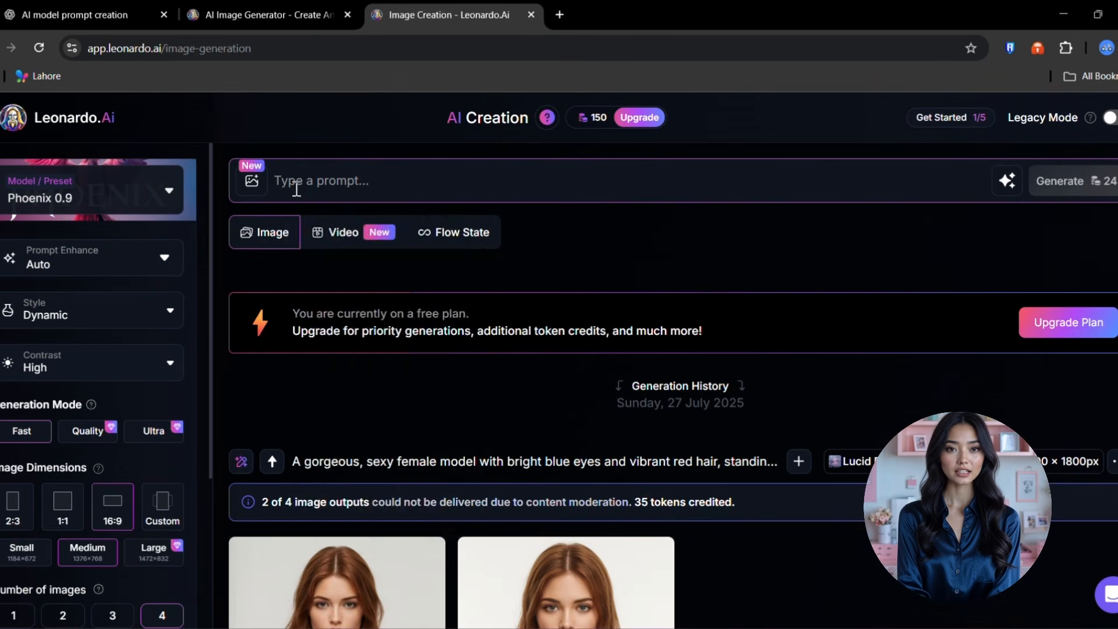
{"action": "right_click", "coordinate": [296, 188]}
{"action": "left_click", "coordinate": [343, 362]}
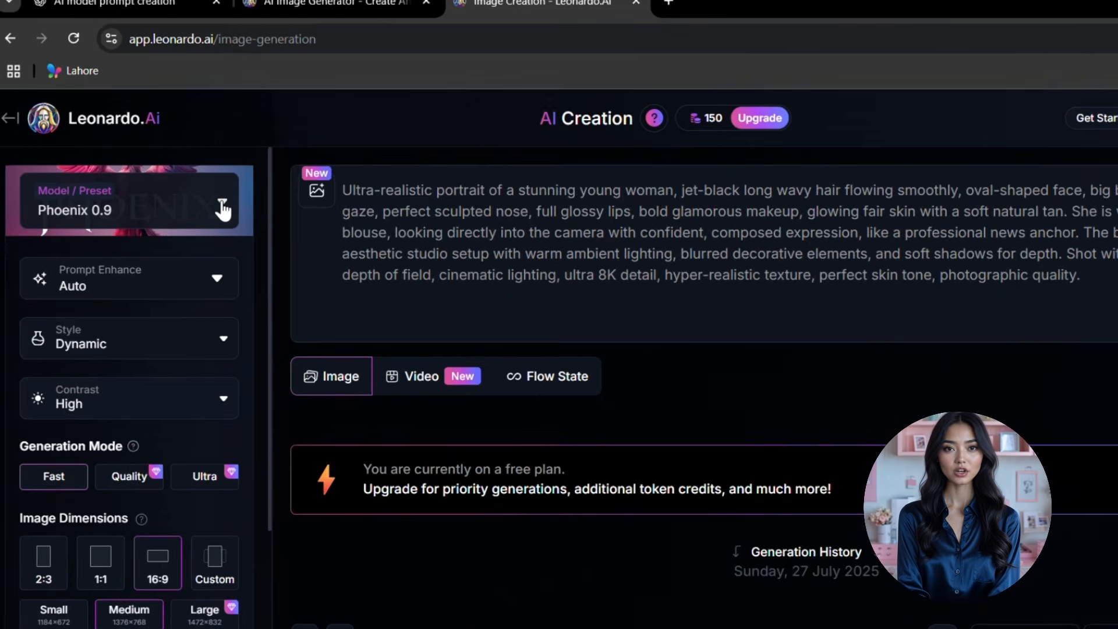
{"action": "left_click", "coordinate": [169, 191]}
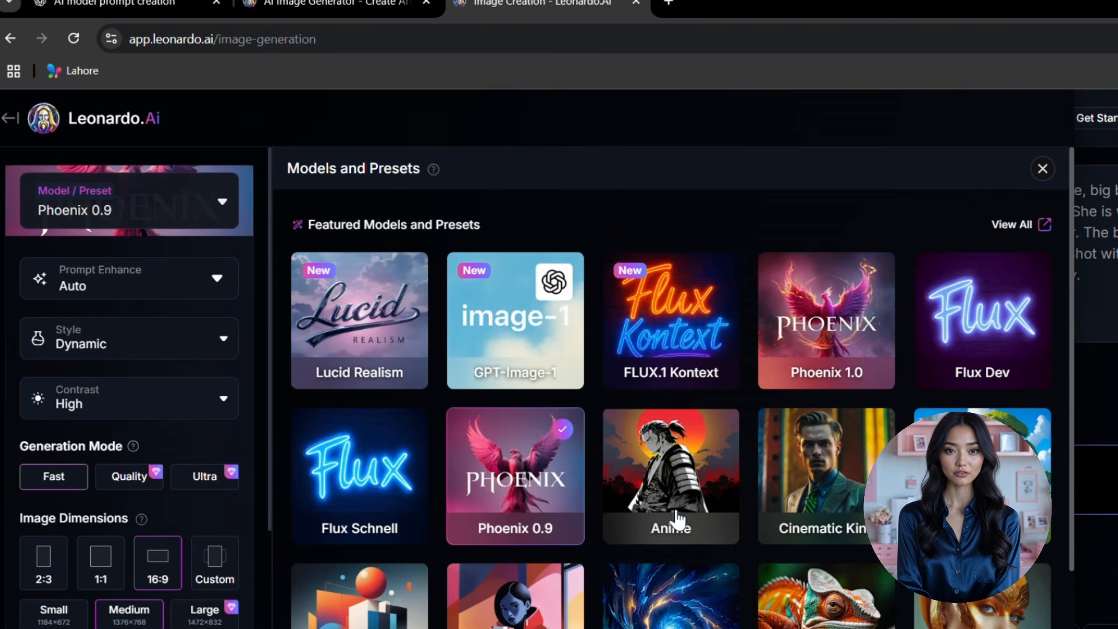
{"action": "left_click", "coordinate": [983, 300]}
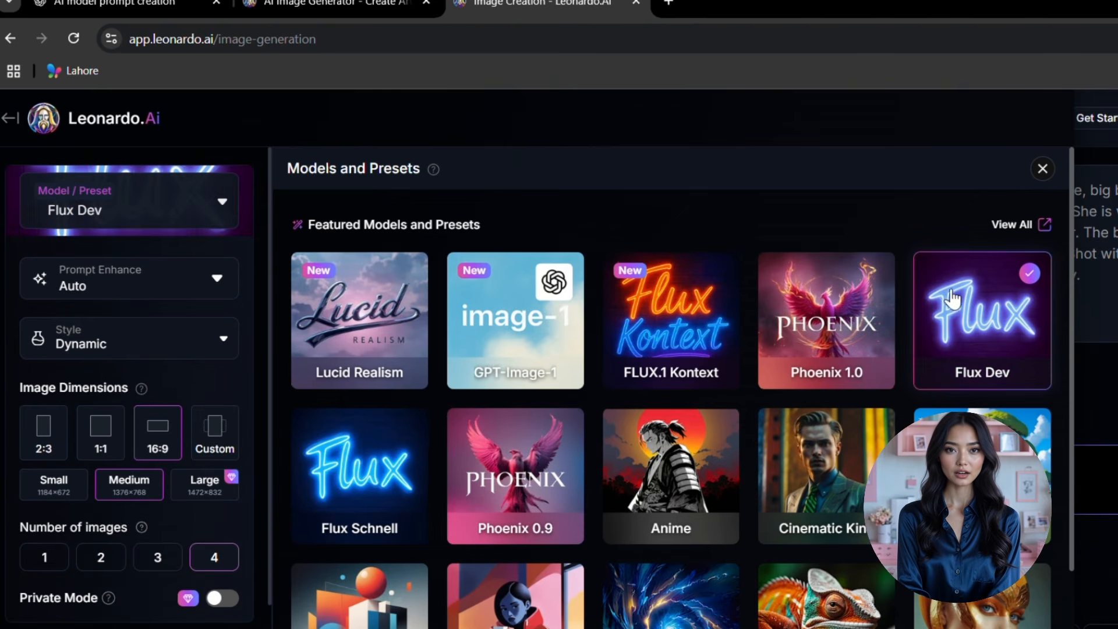
- Turn Prompt Enhance off and set the image style to Portrait
{"action": "left_click", "coordinate": [157, 286]}
{"action": "left_click", "coordinate": [95, 457]}
{"action": "left_click", "coordinate": [170, 344]}
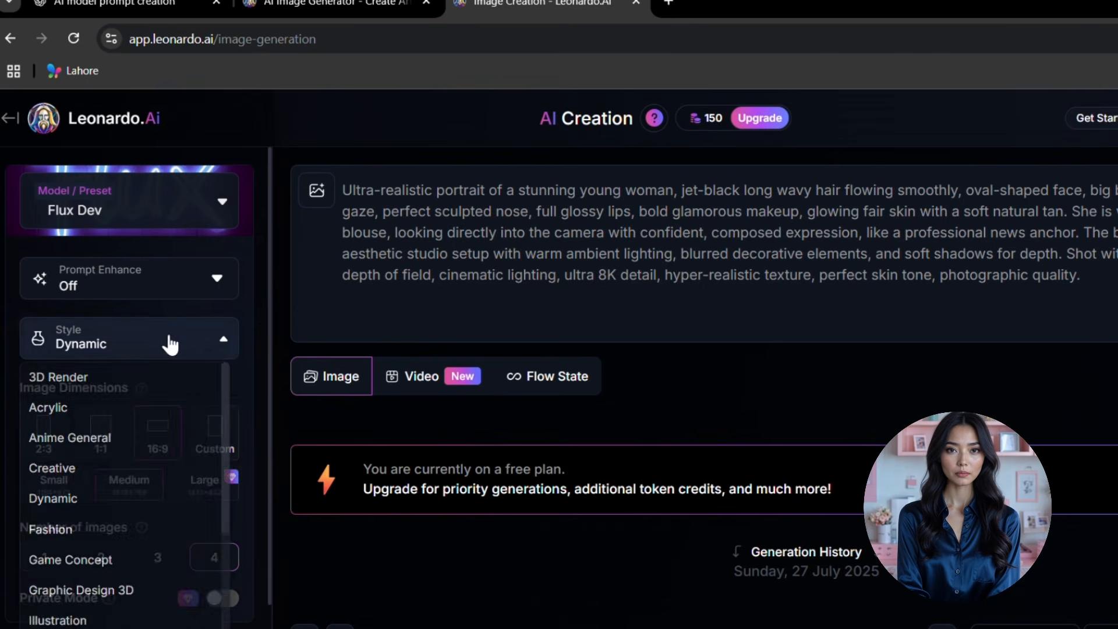
{"action": "scroll", "coordinate": [124, 487], "scroll_direction": "down", "scroll_amount": 3}
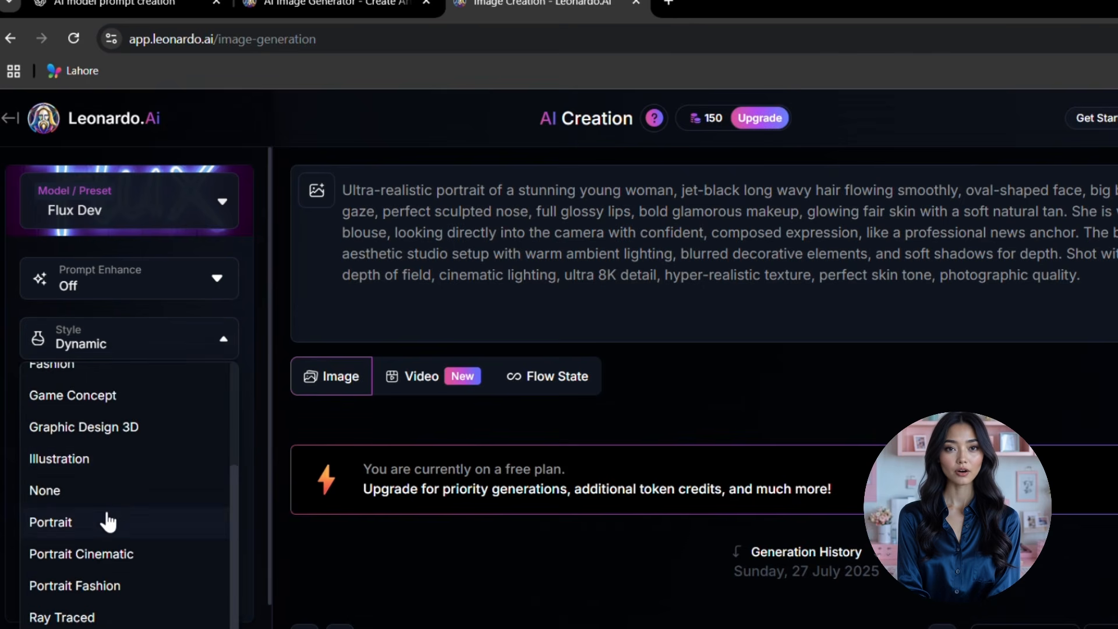
{"action": "left_click", "coordinate": [107, 523]}
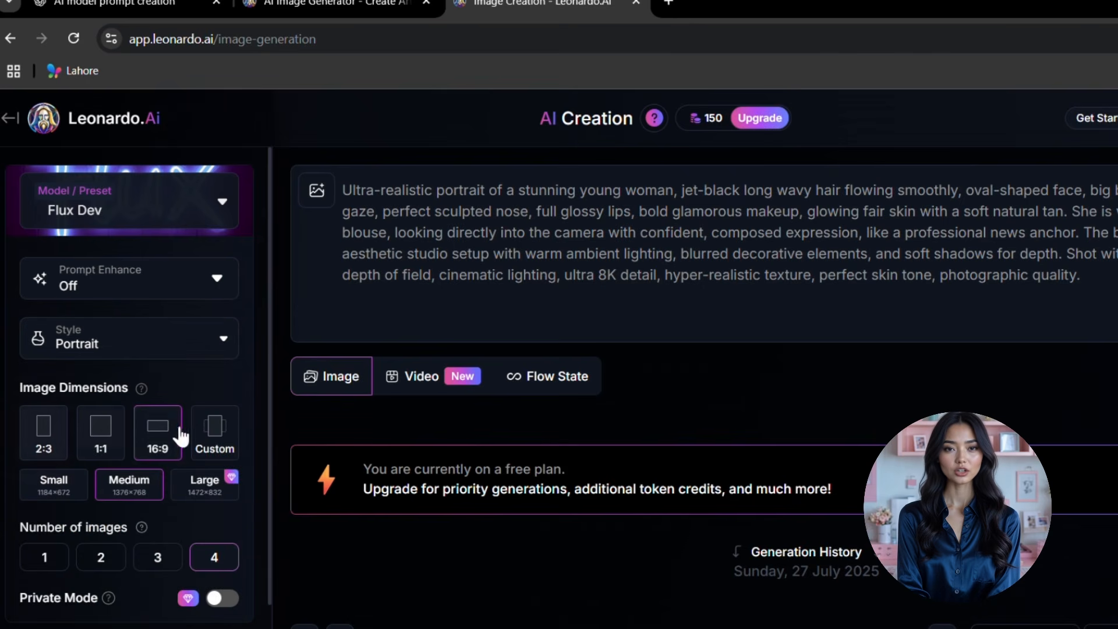
- Check the image dimension and Add to Collection settings, leaving them unchanged
{"action": "left_click", "coordinate": [212, 435]}
{"action": "scroll", "coordinate": [446, 471], "scroll_direction": "down", "scroll_amount": 2}
{"action": "scroll", "coordinate": [505, 213], "scroll_direction": "up", "scroll_amount": 2}
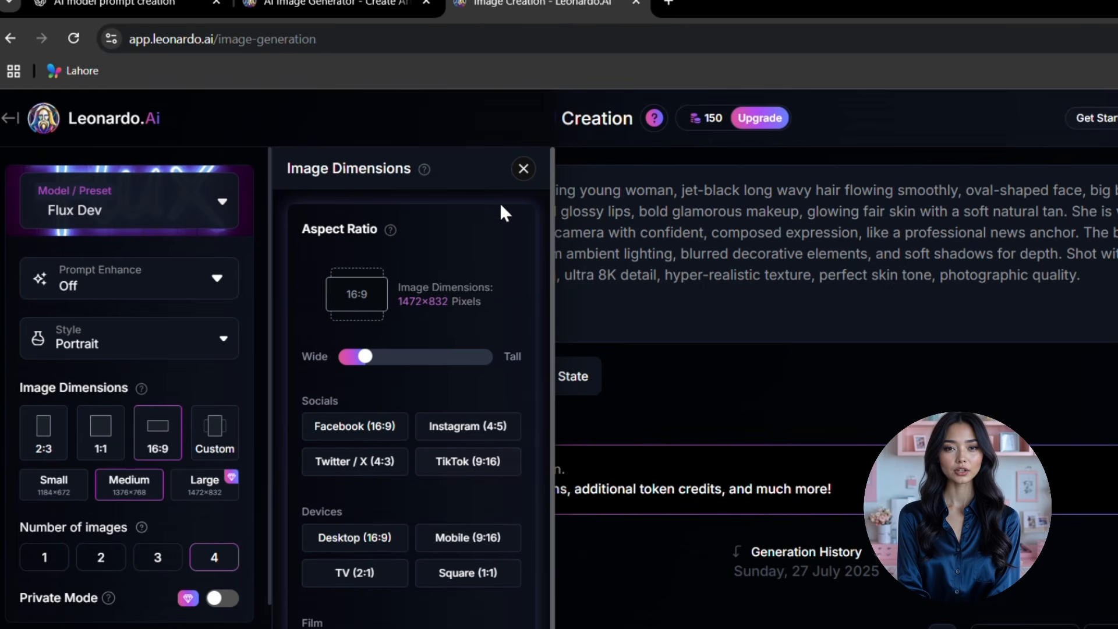
{"action": "left_click", "coordinate": [524, 169]}
{"action": "scroll", "coordinate": [146, 449], "scroll_direction": "down", "scroll_amount": 2}
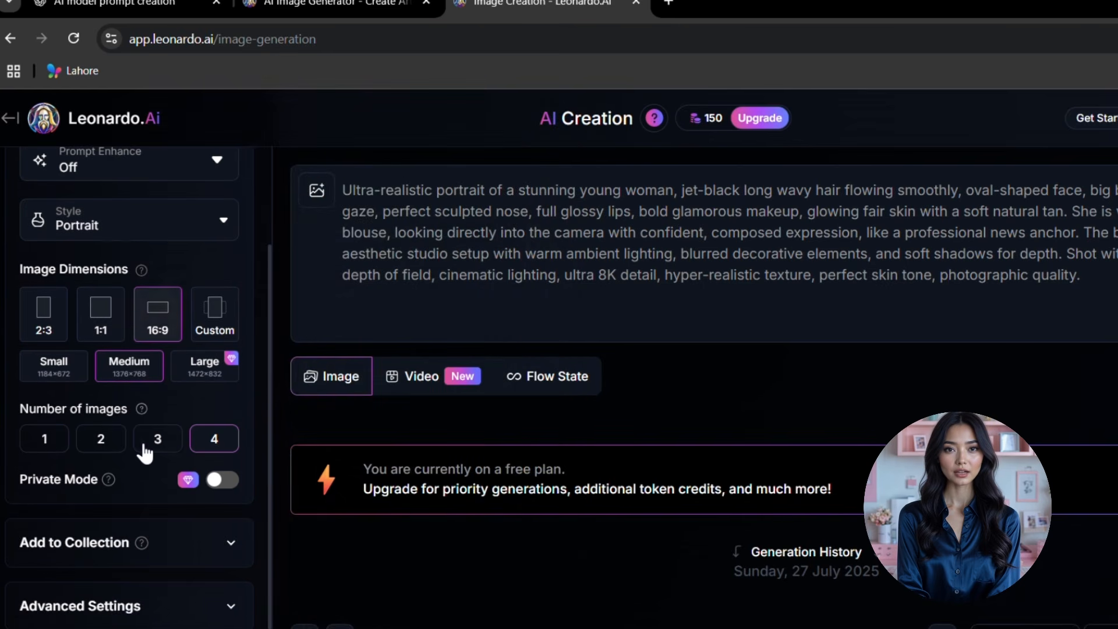
{"action": "left_click", "coordinate": [232, 547]}
{"action": "left_click", "coordinate": [232, 546]}
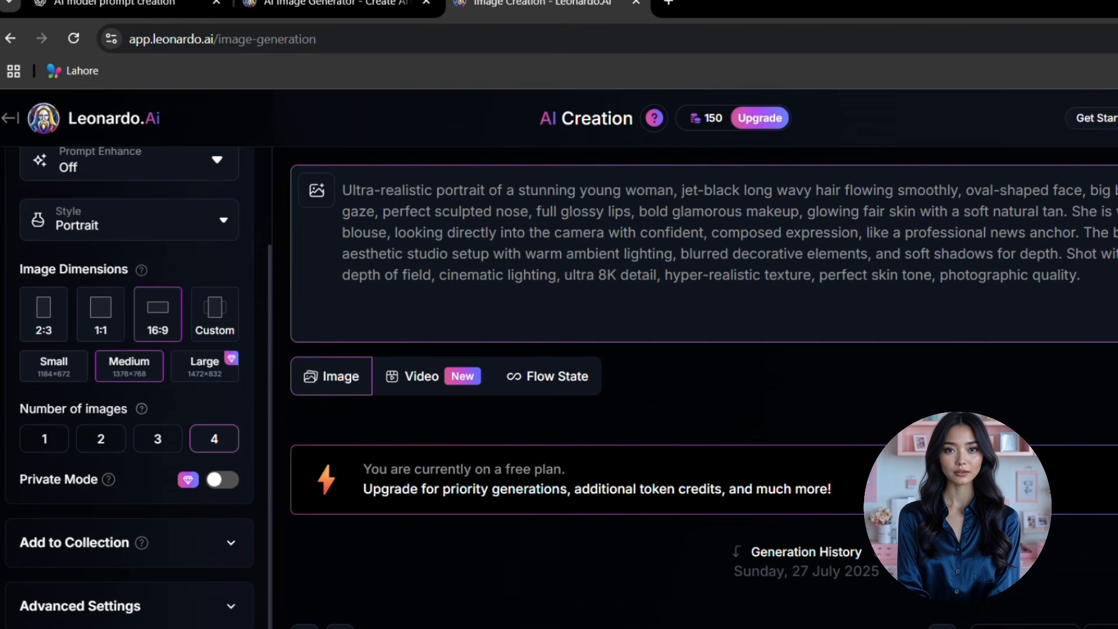
{"action": "scroll", "coordinate": [864, 415], "scroll_direction": "down", "scroll_amount": 5}
{"action": "scroll", "coordinate": [864, 415], "scroll_direction": "up", "scroll_amount": 1}
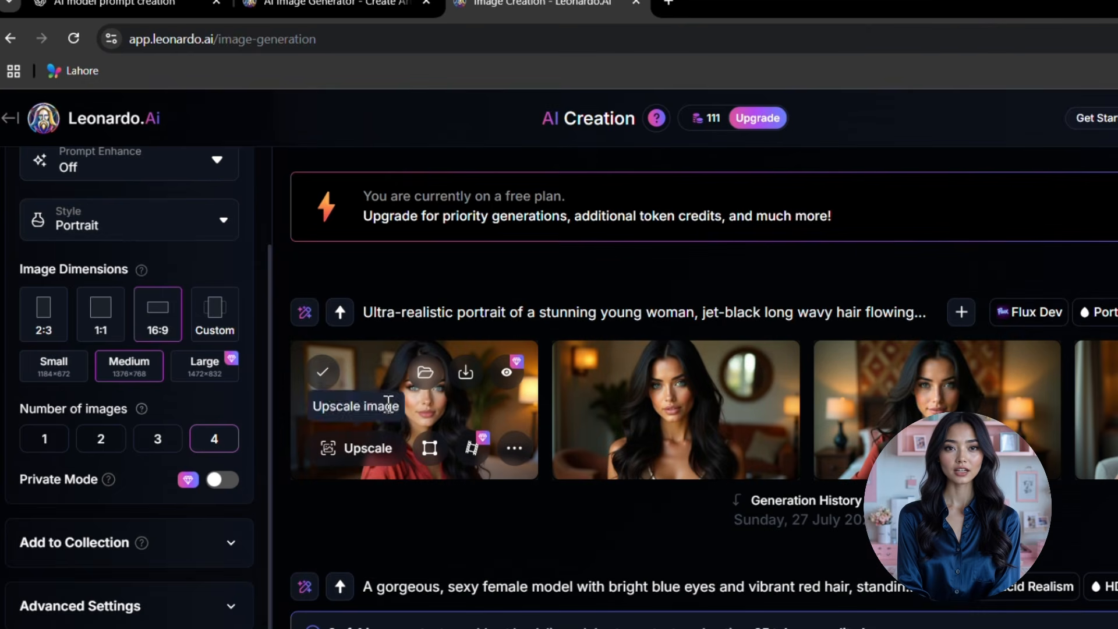
- View the generated portraits full size, then start editing the prompt with AI
{"action": "left_click", "coordinate": [387, 383]}
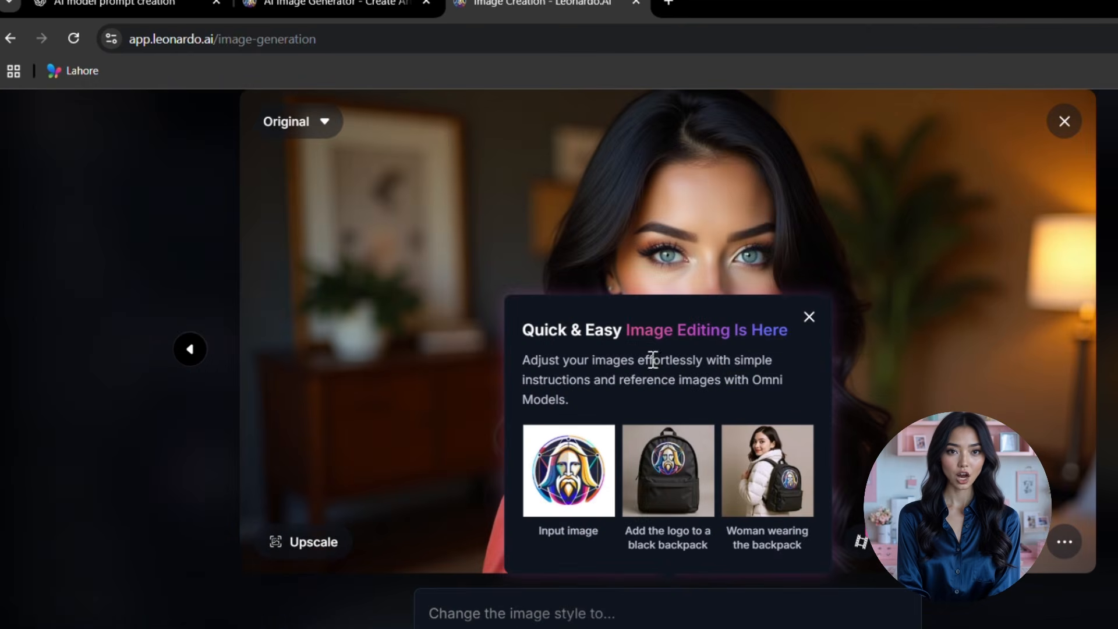
{"action": "left_click", "coordinate": [809, 318]}
{"action": "key", "text": "Right"}
{"action": "key", "text": "Right"}
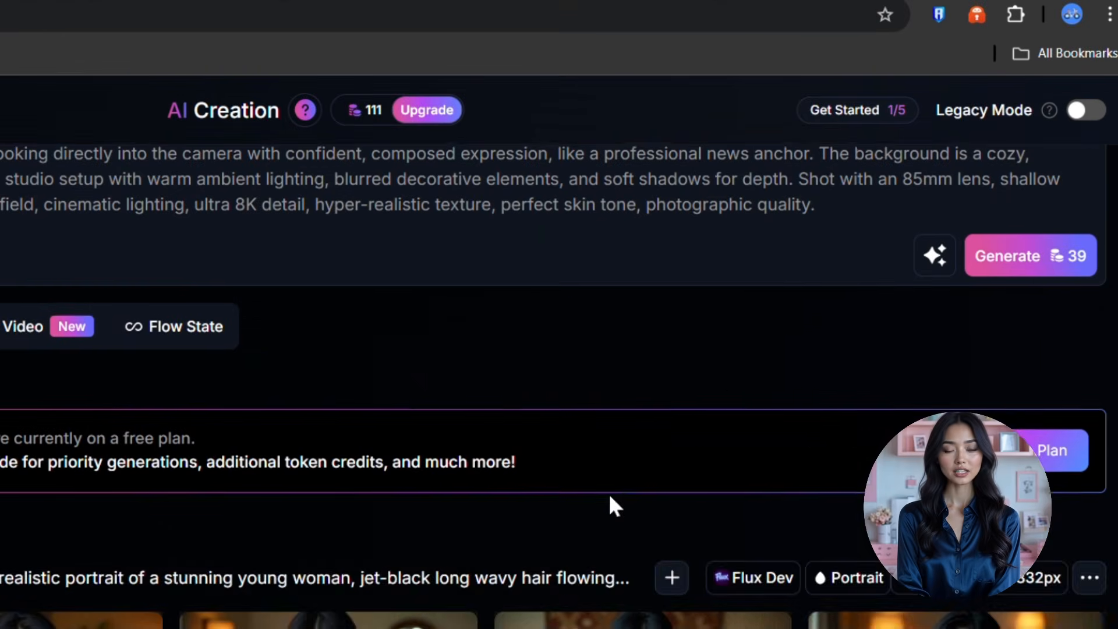
{"action": "scroll", "coordinate": [609, 499], "scroll_direction": "up", "scroll_amount": 2}
{"action": "left_click", "coordinate": [934, 350]}
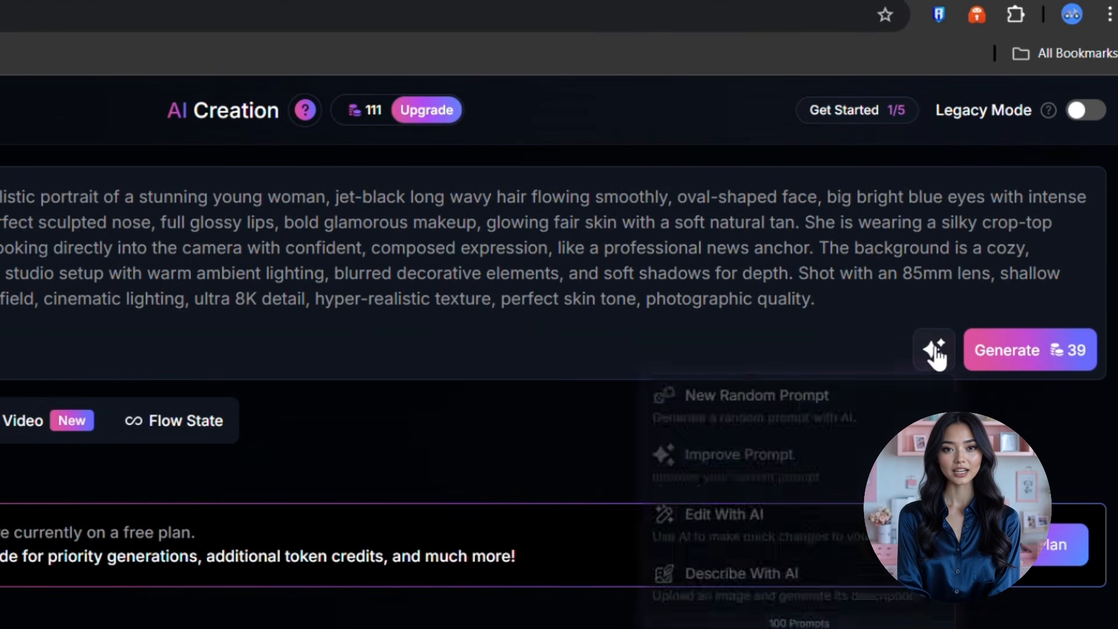
{"action": "left_click", "coordinate": [691, 526]}
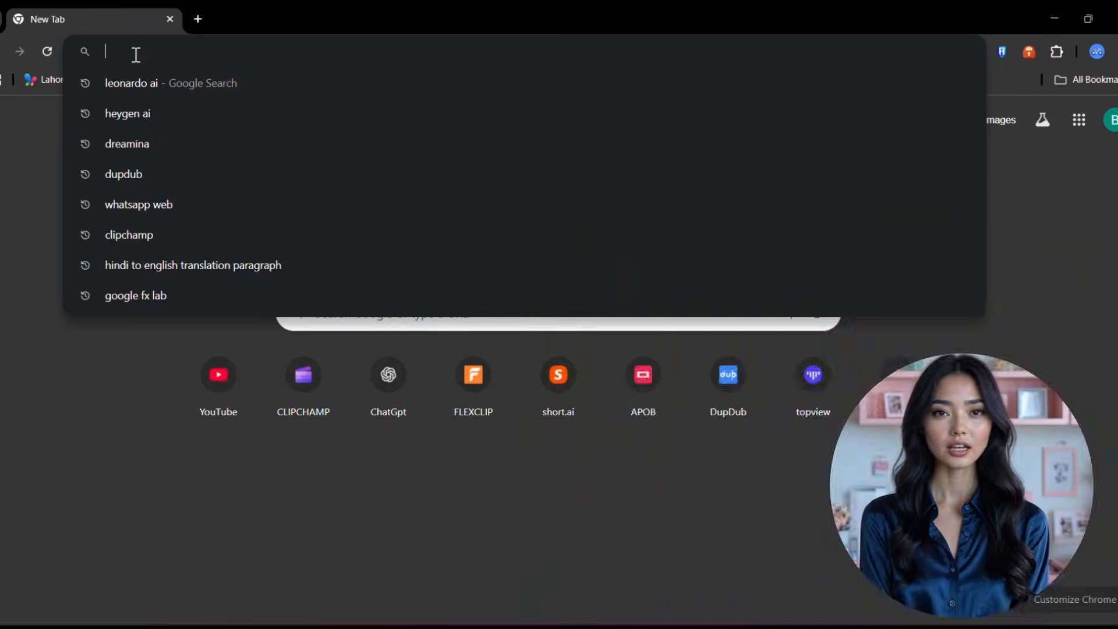
- Search Google for 'dupdub ai' and open the DupDub website
{"action": "type", "text": "dupdub ai"}
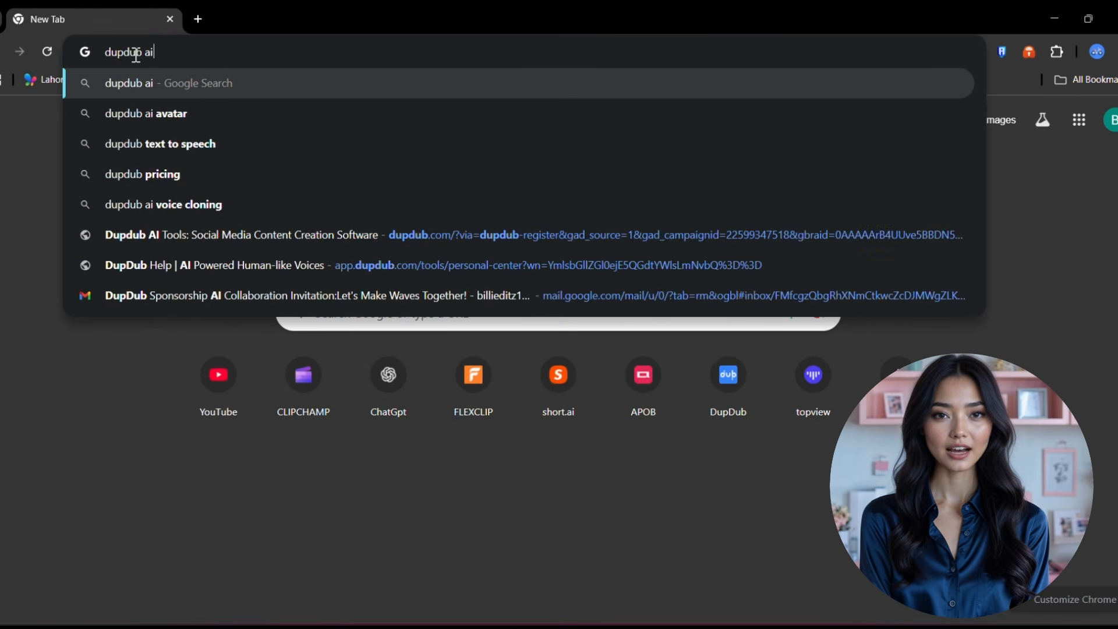
{"action": "key", "text": "Return"}
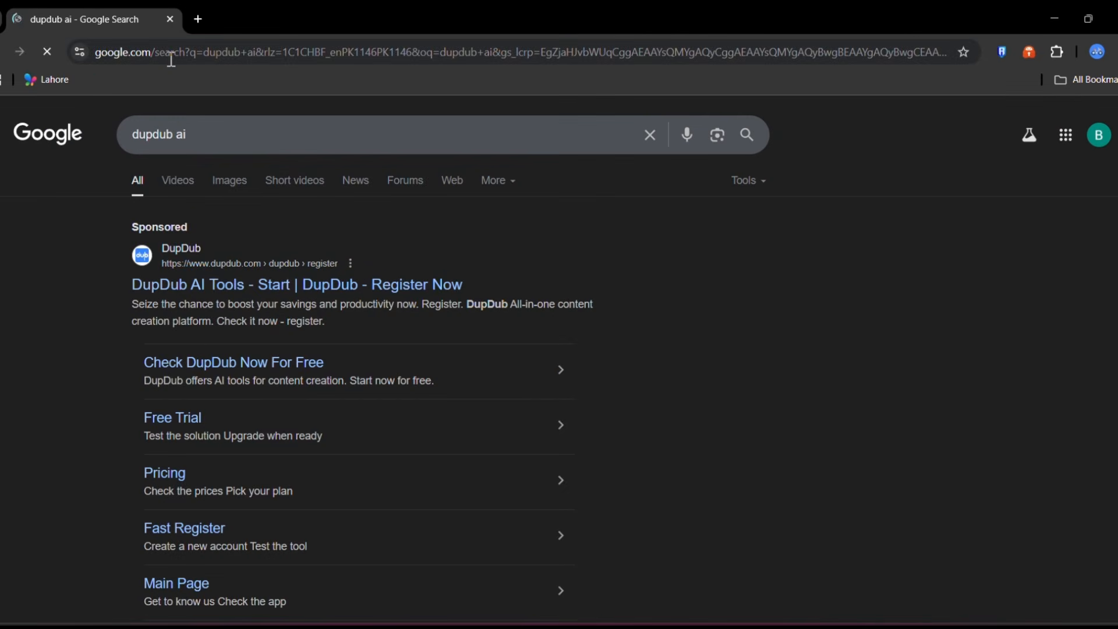
{"action": "left_click", "coordinate": [198, 281]}
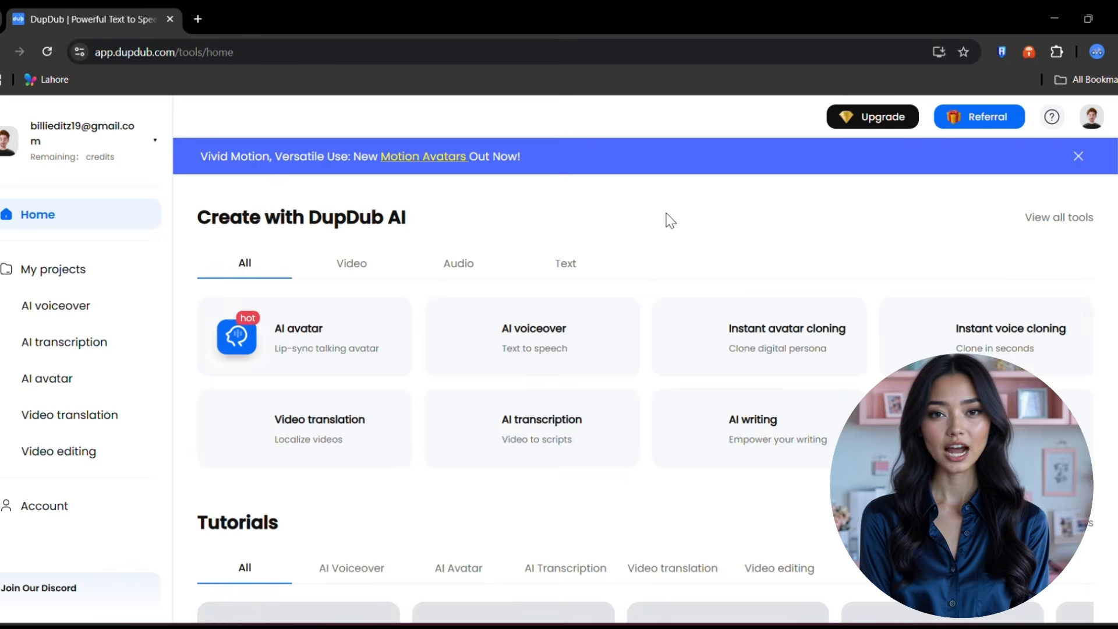
- Open DupDub's AI voiceover tool and paste the teacup story into the editor
{"action": "left_click", "coordinate": [530, 341]}
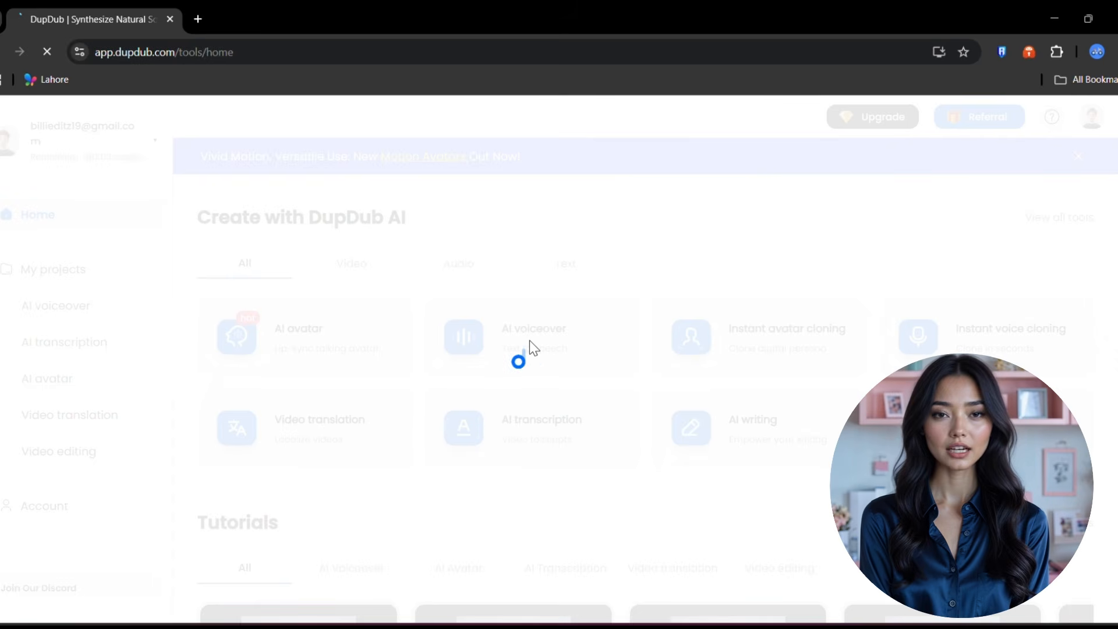
{"action": "right_click", "coordinate": [201, 285]}
{"action": "left_click", "coordinate": [205, 451]}
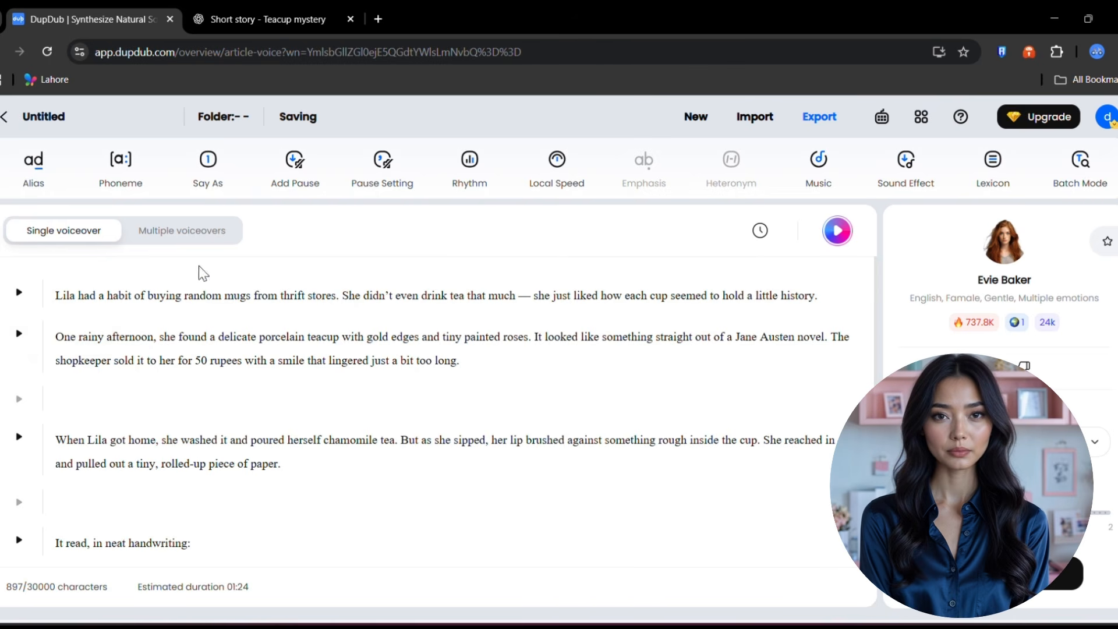
- Browse the Evie Baker voice's Emotion list and keep it on Default
{"action": "left_click", "coordinate": [1094, 445]}
{"action": "scroll", "coordinate": [1016, 466], "scroll_direction": "down", "scroll_amount": 2}
{"action": "scroll", "coordinate": [1017, 463], "scroll_direction": "up", "scroll_amount": 2}
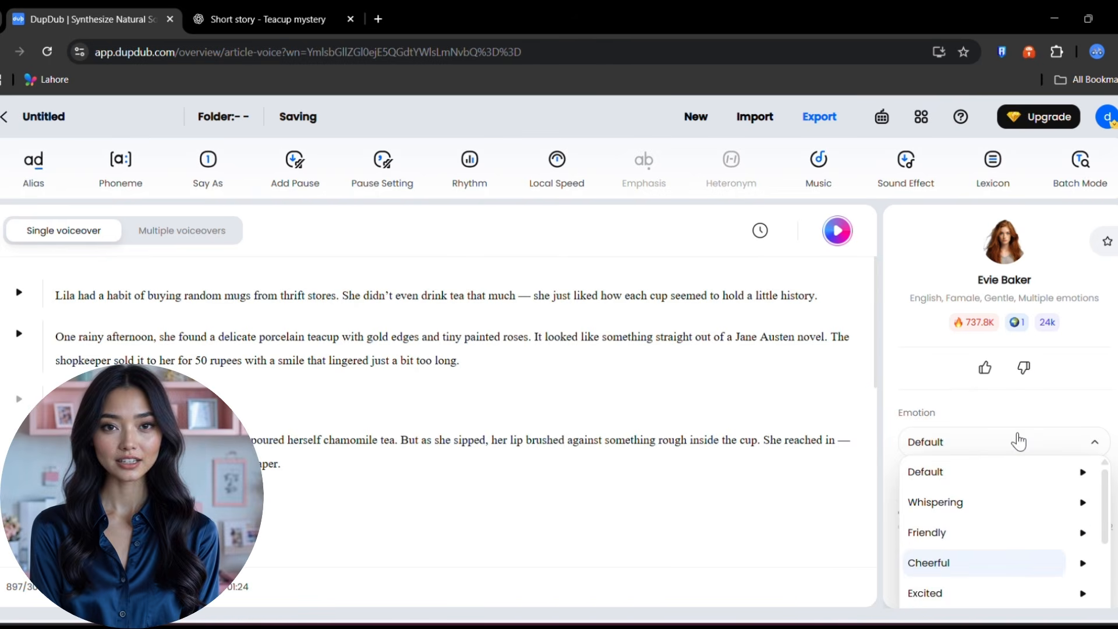
{"action": "scroll", "coordinate": [1048, 383], "scroll_direction": "down", "scroll_amount": 1}
{"action": "scroll", "coordinate": [1036, 440], "scroll_direction": "down", "scroll_amount": 1}
{"action": "scroll", "coordinate": [1036, 440], "scroll_direction": "down", "scroll_amount": 2}
{"action": "scroll", "coordinate": [1036, 441], "scroll_direction": "up", "scroll_amount": 4}
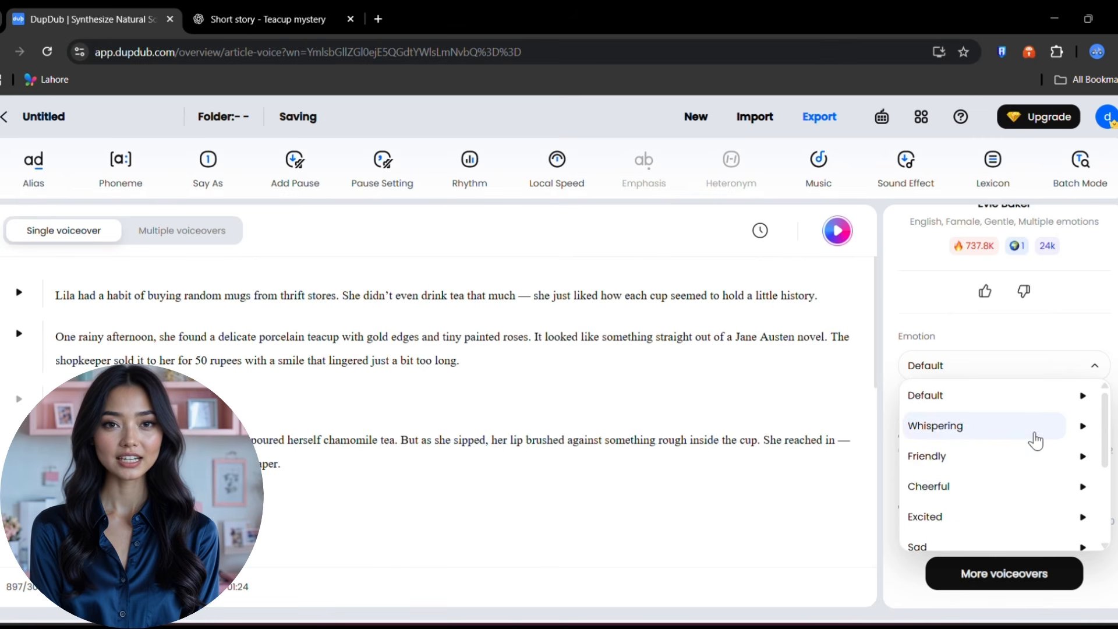
{"action": "scroll", "coordinate": [996, 454], "scroll_direction": "down", "scroll_amount": 4}
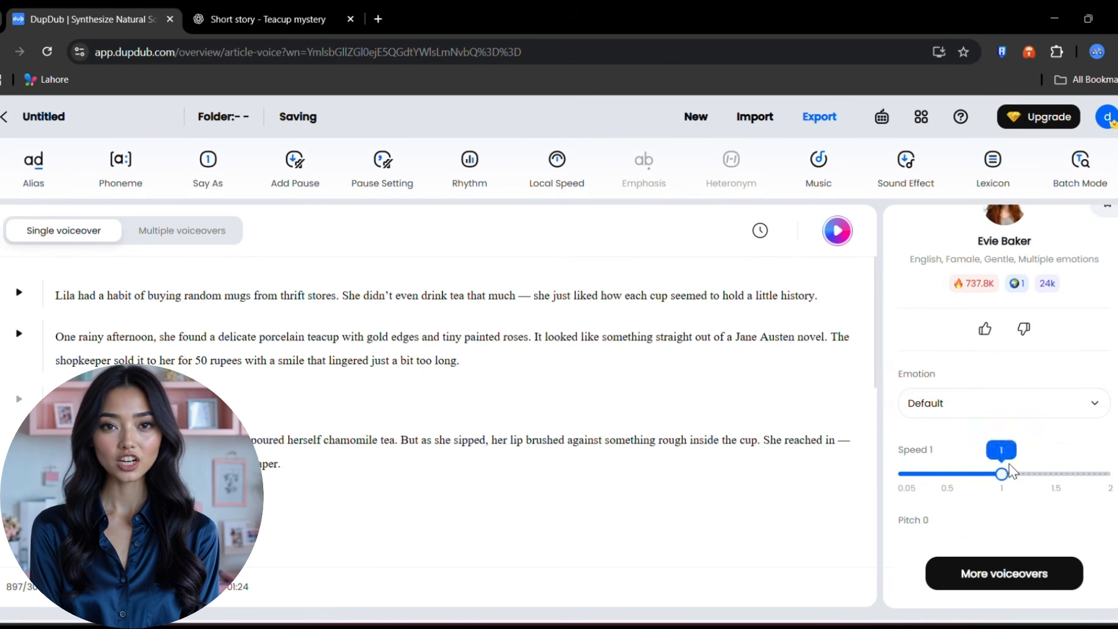
{"action": "scroll", "coordinate": [1010, 469], "scroll_direction": "up", "scroll_amount": 1}
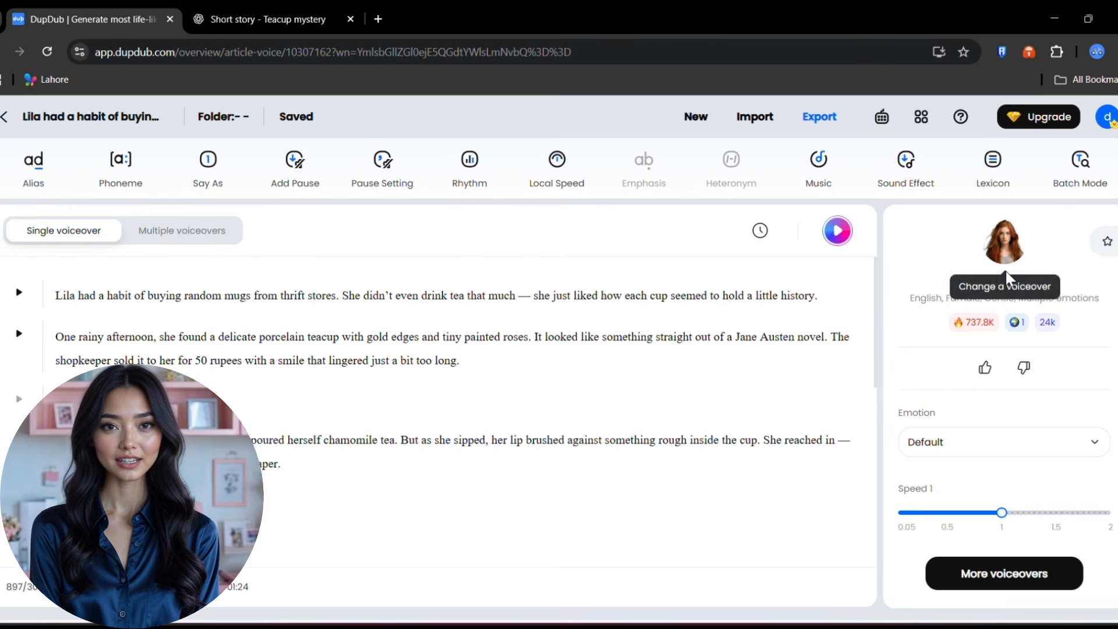
{"action": "scroll", "coordinate": [945, 397], "scroll_direction": "down", "scroll_amount": 1}
{"action": "scroll", "coordinate": [945, 397], "scroll_direction": "up", "scroll_amount": 1}
- Preview the Adam, Antoni, Liam and Dimitri library voices and select Dimitri
{"action": "left_click", "coordinate": [1009, 567]}
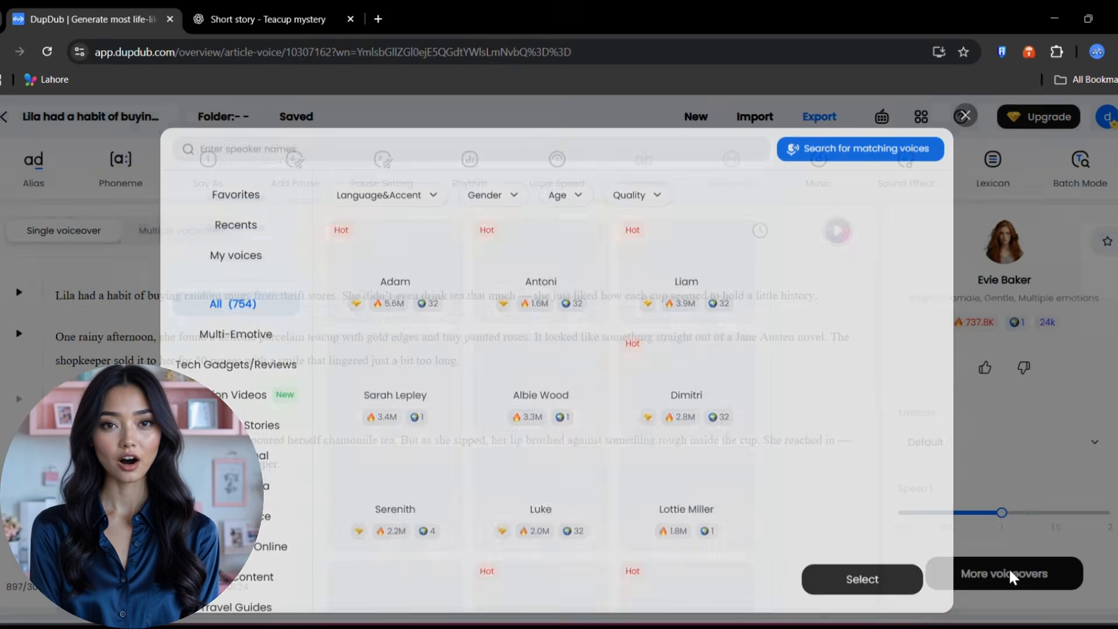
{"action": "scroll", "coordinate": [396, 408], "scroll_direction": "up", "scroll_amount": 5}
{"action": "left_click", "coordinate": [406, 294]}
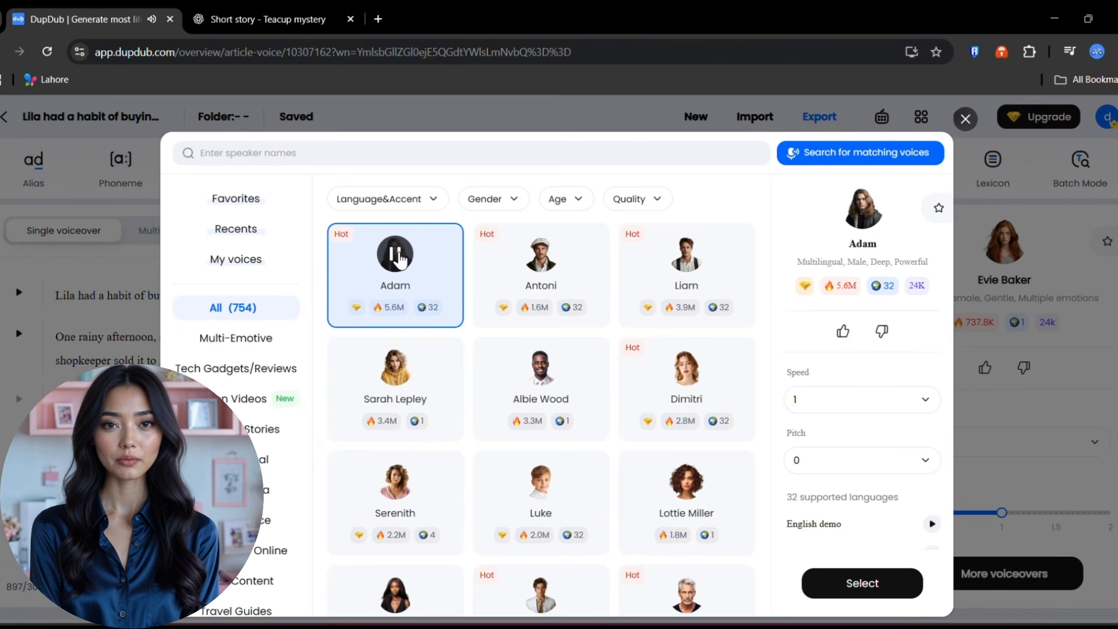
{"action": "left_click", "coordinate": [542, 255]}
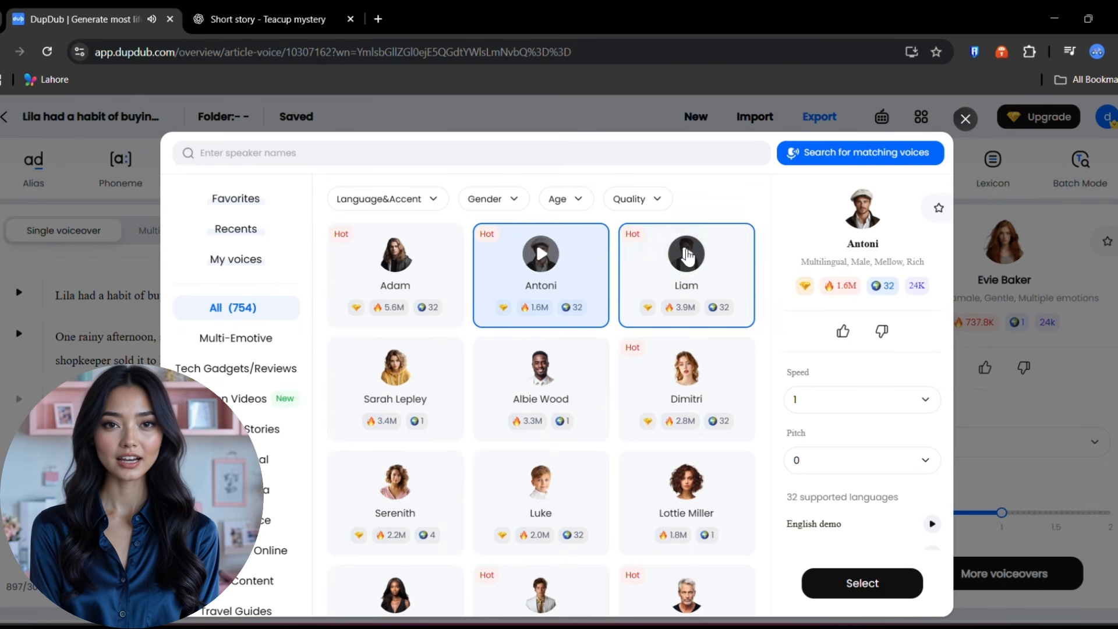
{"action": "left_click", "coordinate": [687, 255]}
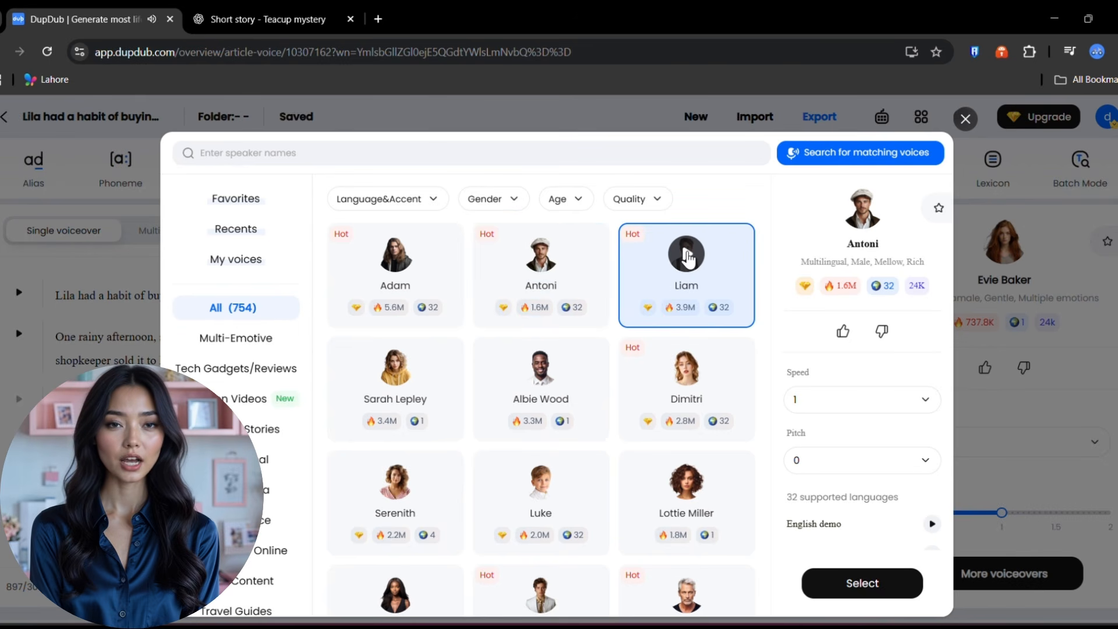
{"action": "left_click", "coordinate": [688, 369]}
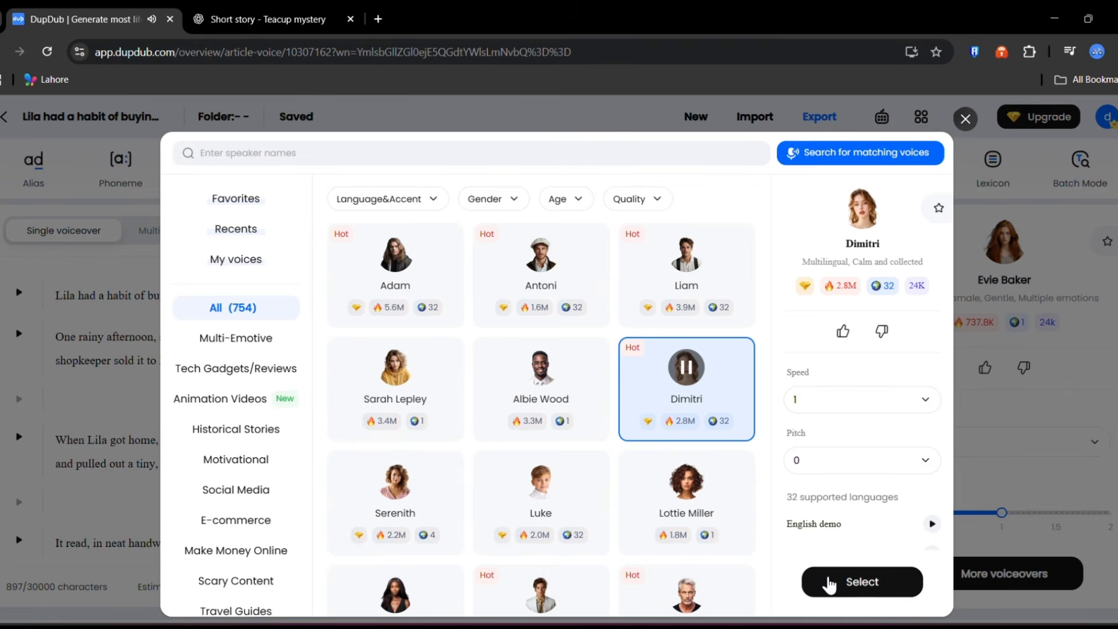
{"action": "left_click", "coordinate": [820, 577]}
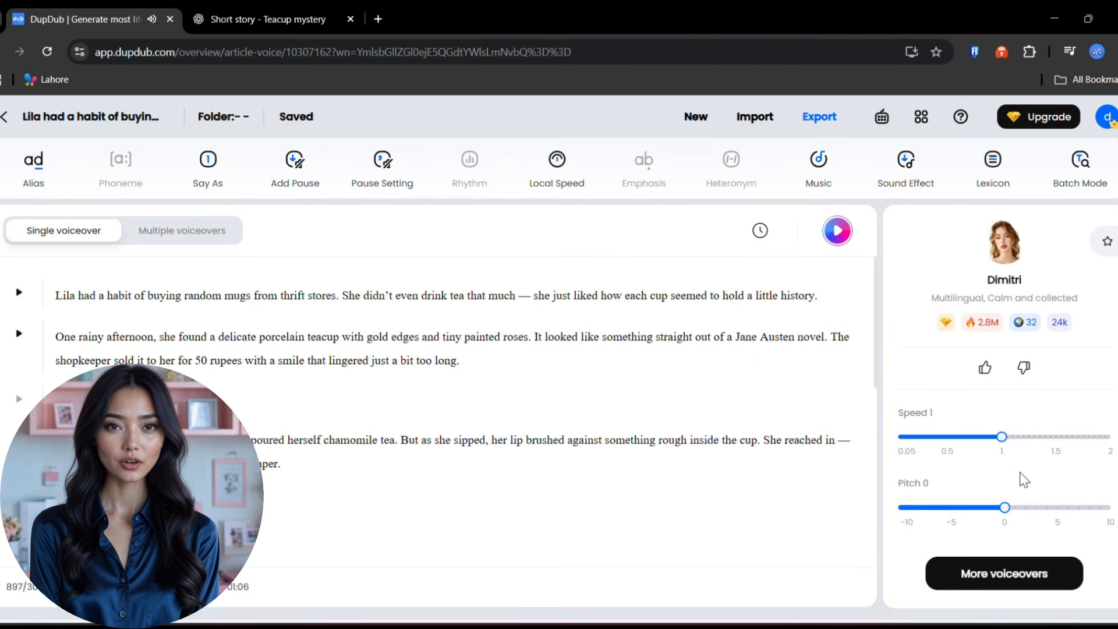
- Play the English voice demo and restart the Lottie Miller narration from the beginning
{"action": "scroll", "coordinate": [986, 446], "scroll_direction": "down", "scroll_amount": 6}
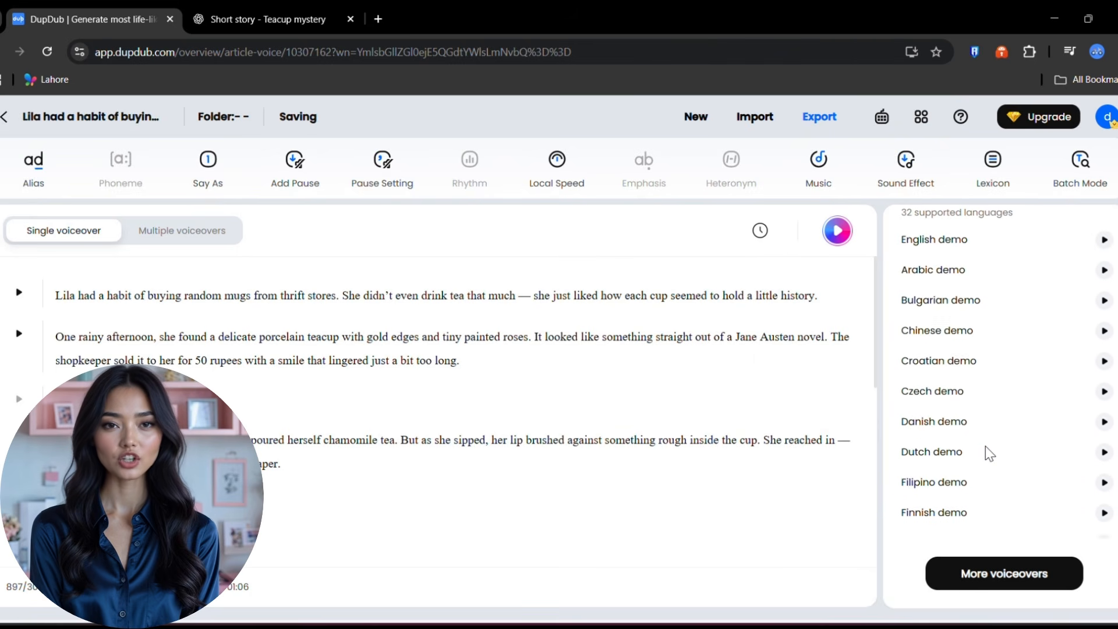
{"action": "left_click", "coordinate": [973, 248]}
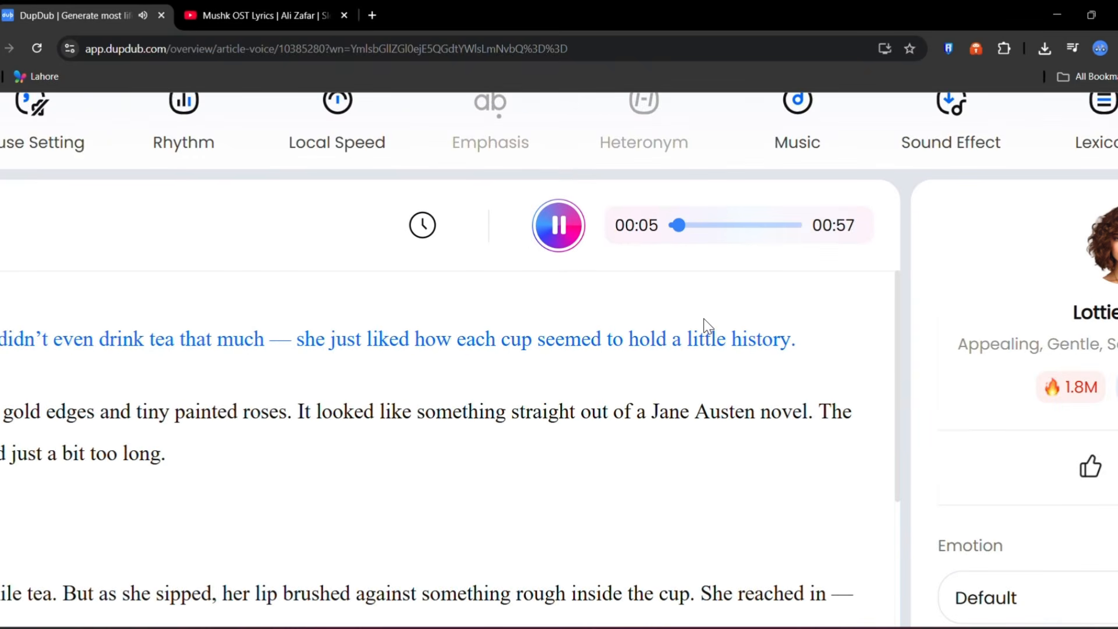
{"action": "left_click_drag", "start_coordinate": [667, 168], "coordinate": [628, 191]}
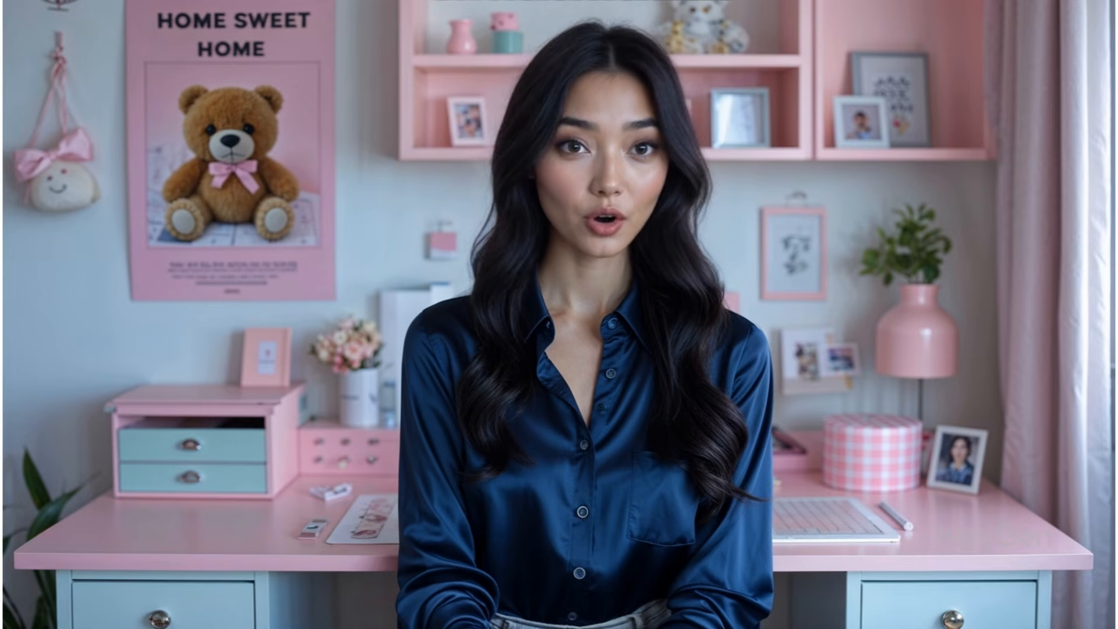
- Export the voiceover as an MP3 file and confirm it in Chrome's downloads
{"action": "left_click", "coordinate": [821, 116]}
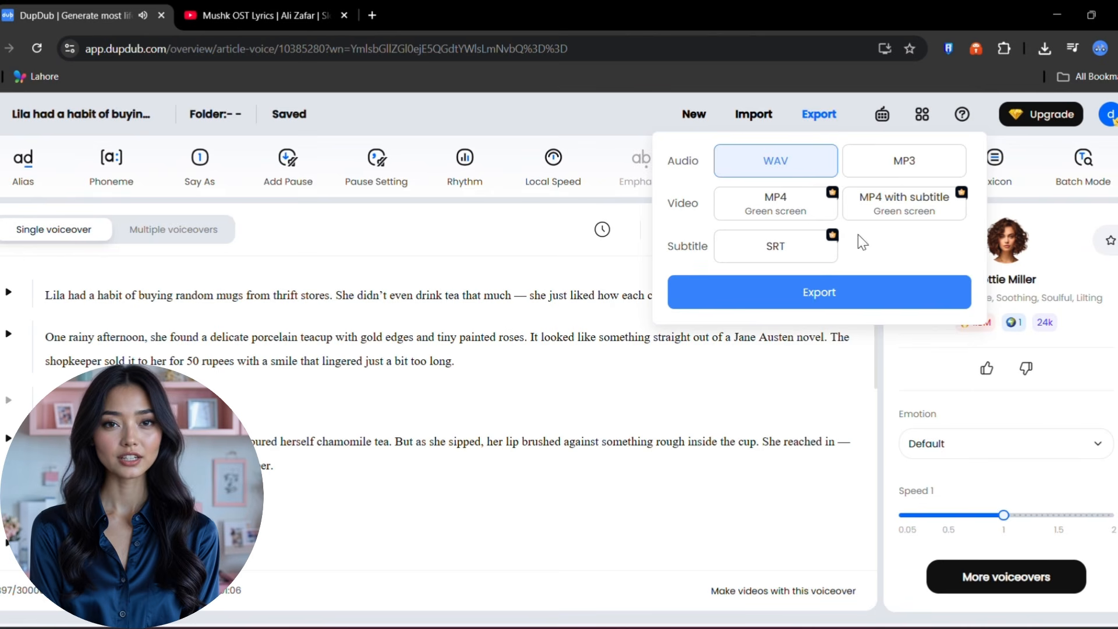
{"action": "left_click", "coordinate": [903, 165]}
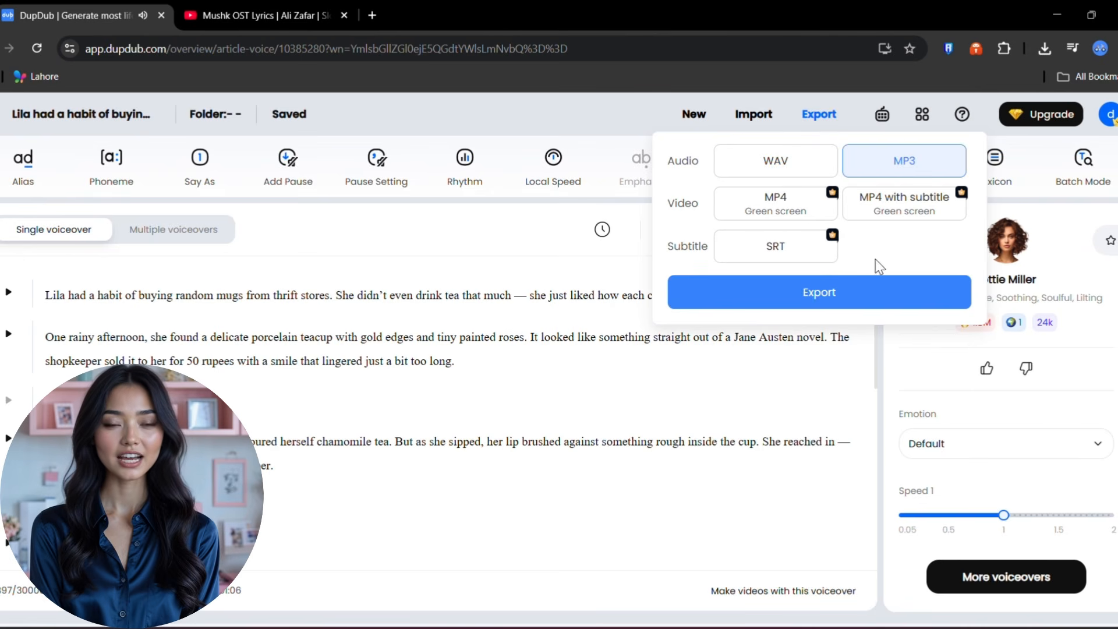
{"action": "left_click", "coordinate": [880, 294]}
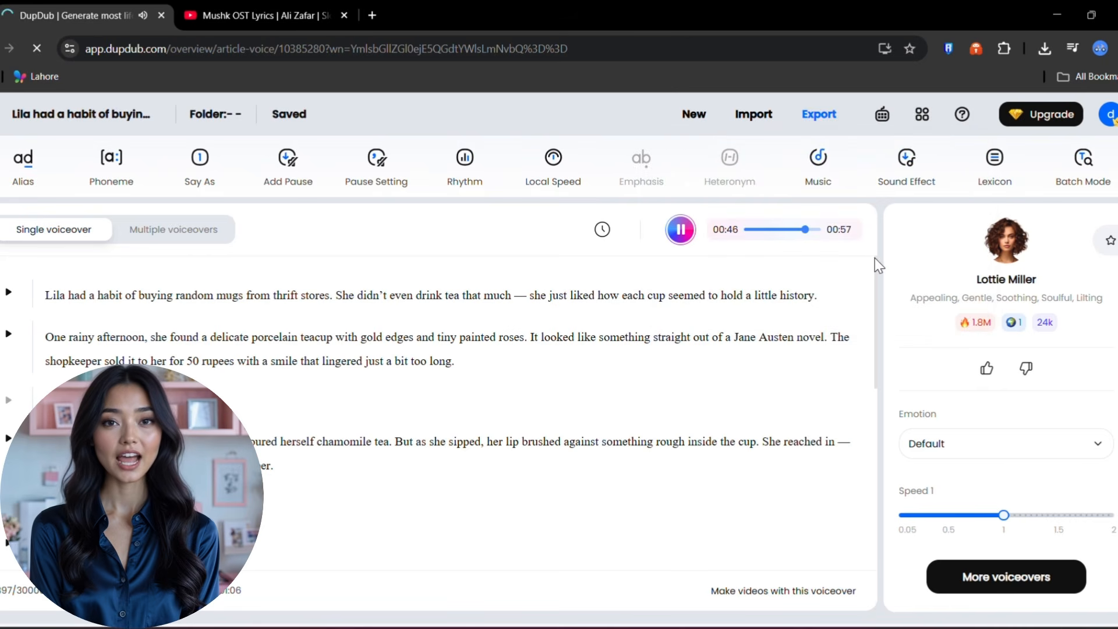
{"action": "left_click", "coordinate": [1052, 50]}
{"action": "left_click", "coordinate": [1052, 50]}
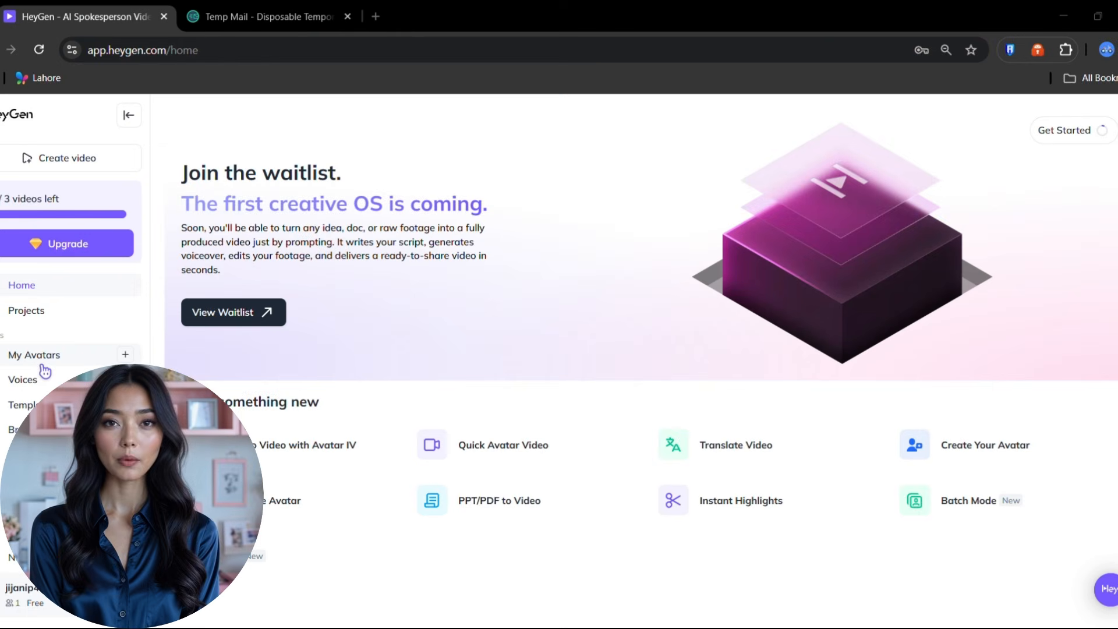
- Start a new photo-based avatar from HeyGen's My Avatars page
{"action": "left_click", "coordinate": [42, 367]}
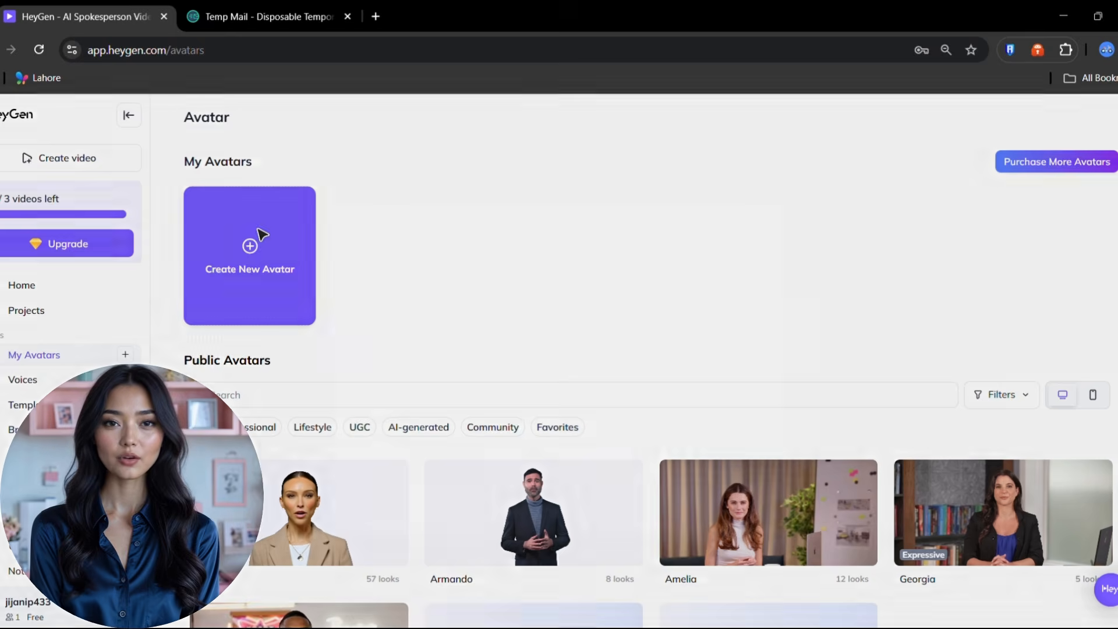
{"action": "left_click", "coordinate": [260, 234]}
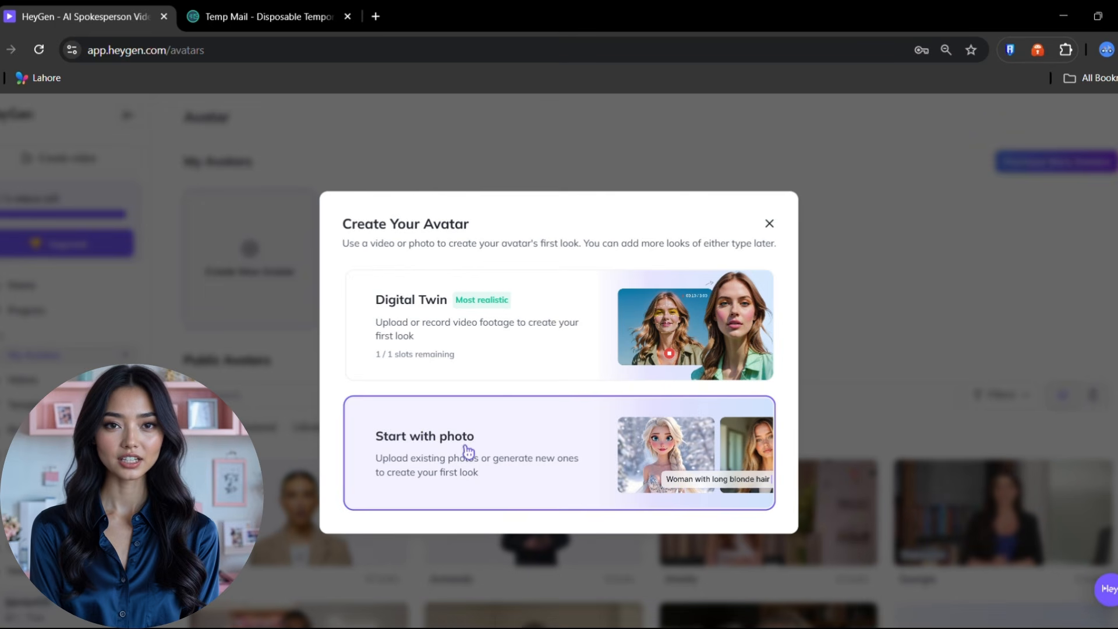
{"action": "left_click", "coordinate": [525, 464]}
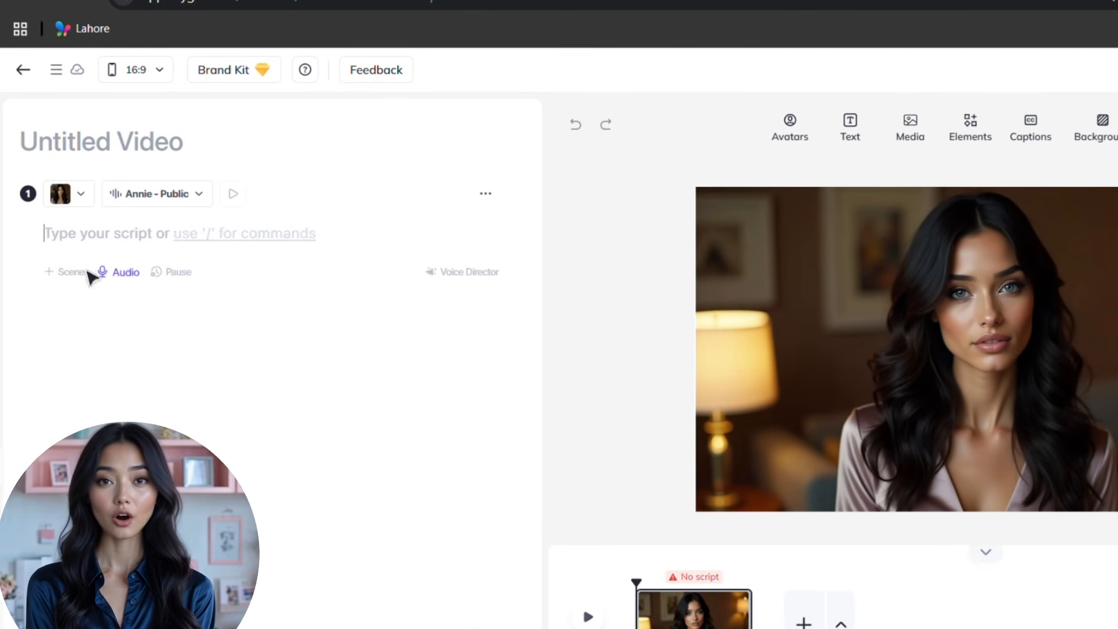
- Upload the Lila story MP3 as scene 1's audio and submit the video for generation
{"action": "left_click", "coordinate": [123, 276]}
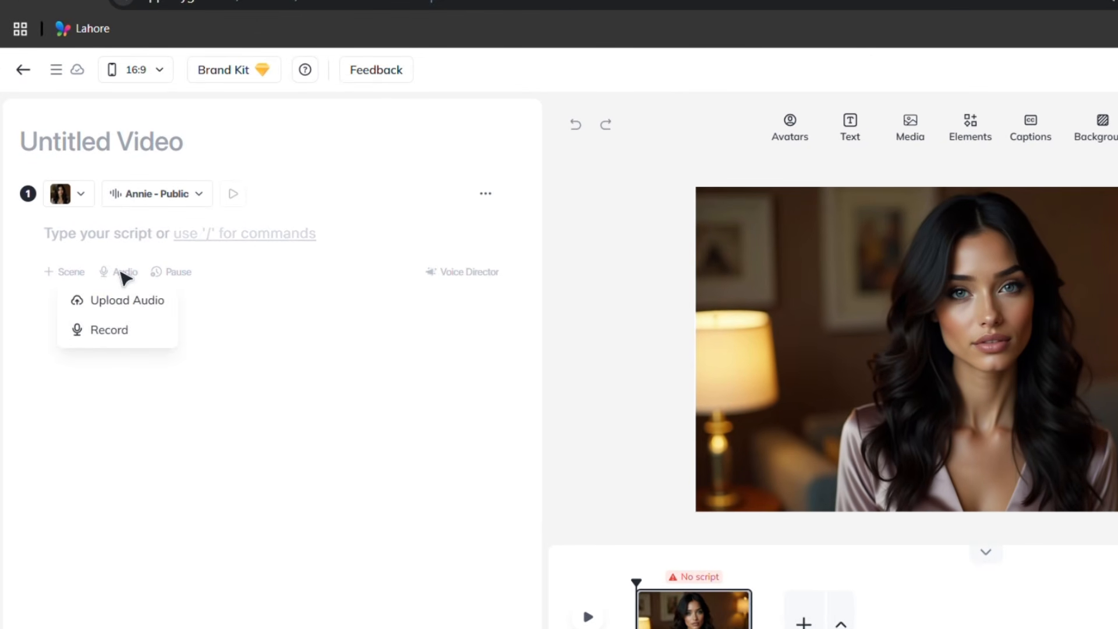
{"action": "left_click", "coordinate": [129, 301]}
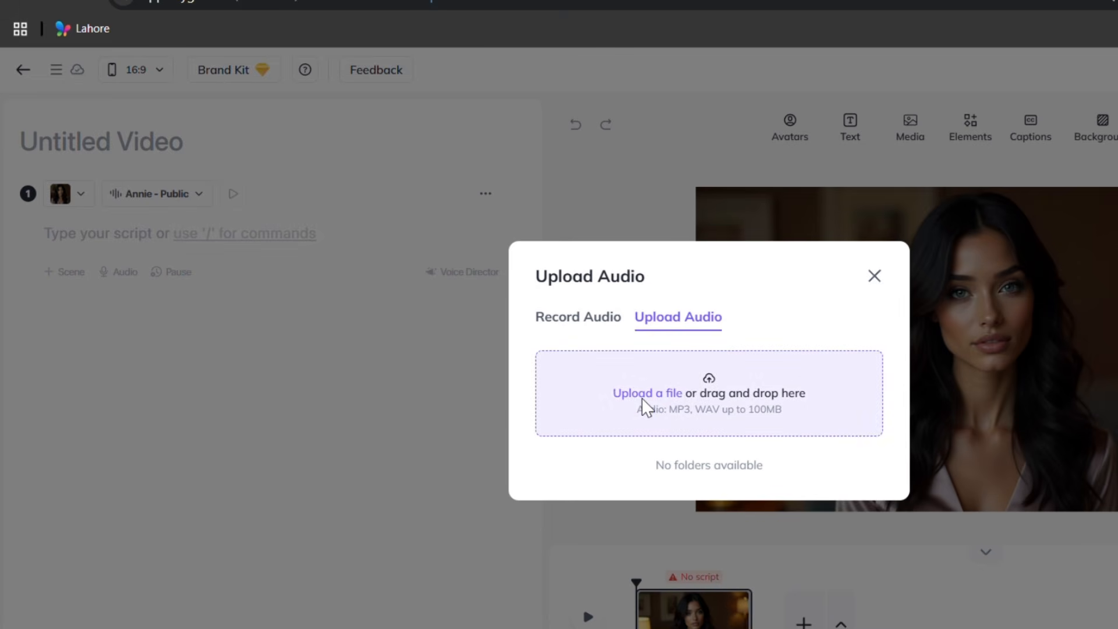
{"action": "left_click", "coordinate": [645, 396]}
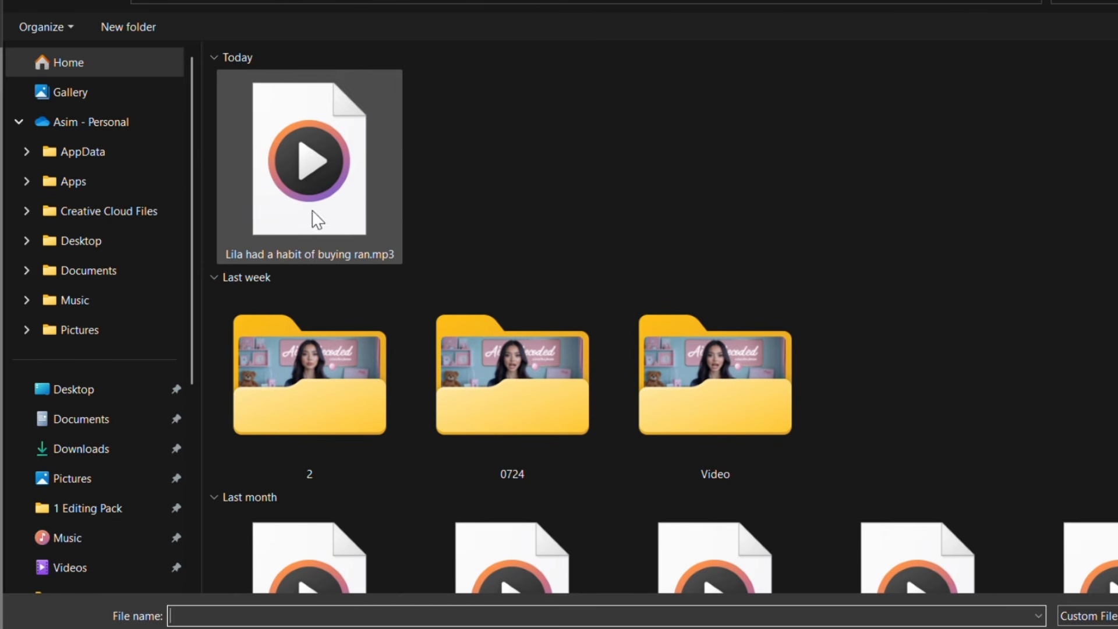
{"action": "double_click", "coordinate": [295, 171]}
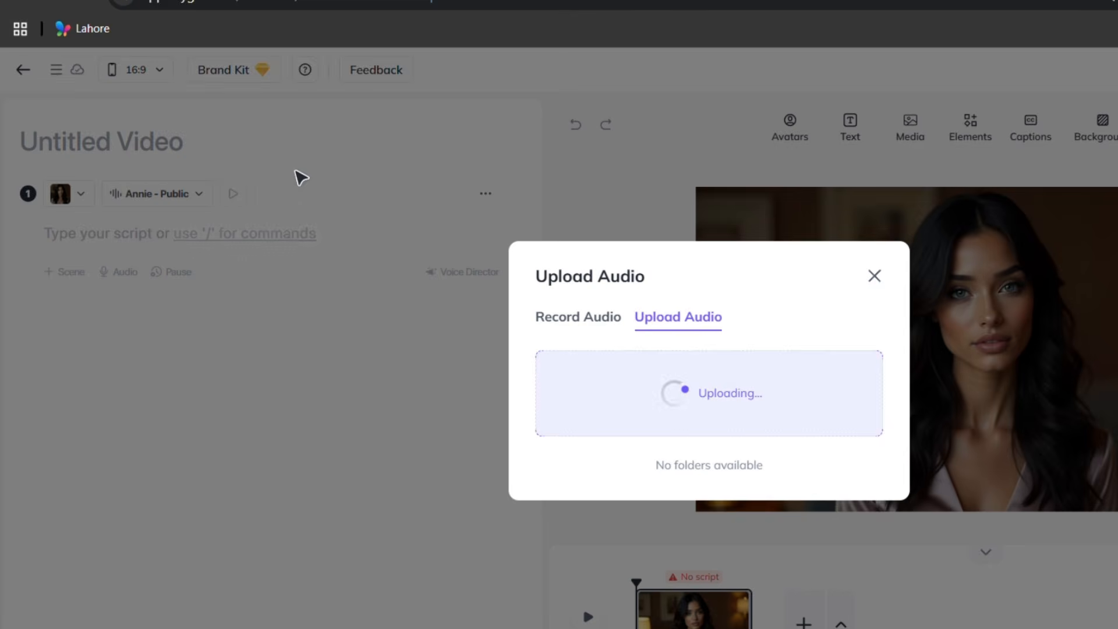
{"action": "left_click", "coordinate": [806, 453]}
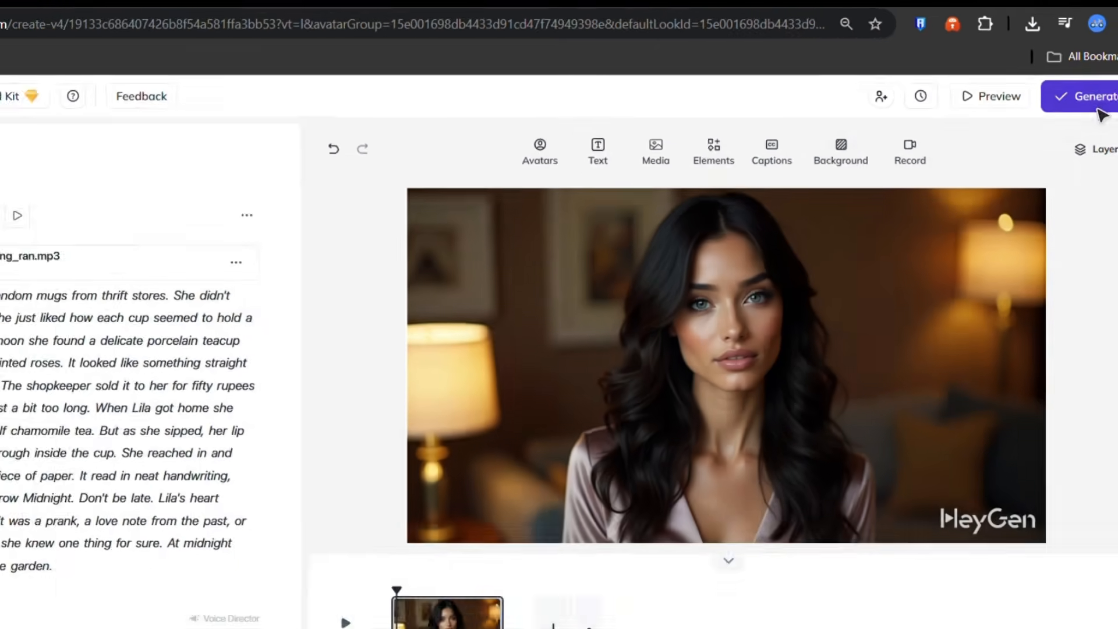
{"action": "left_click", "coordinate": [1058, 129]}
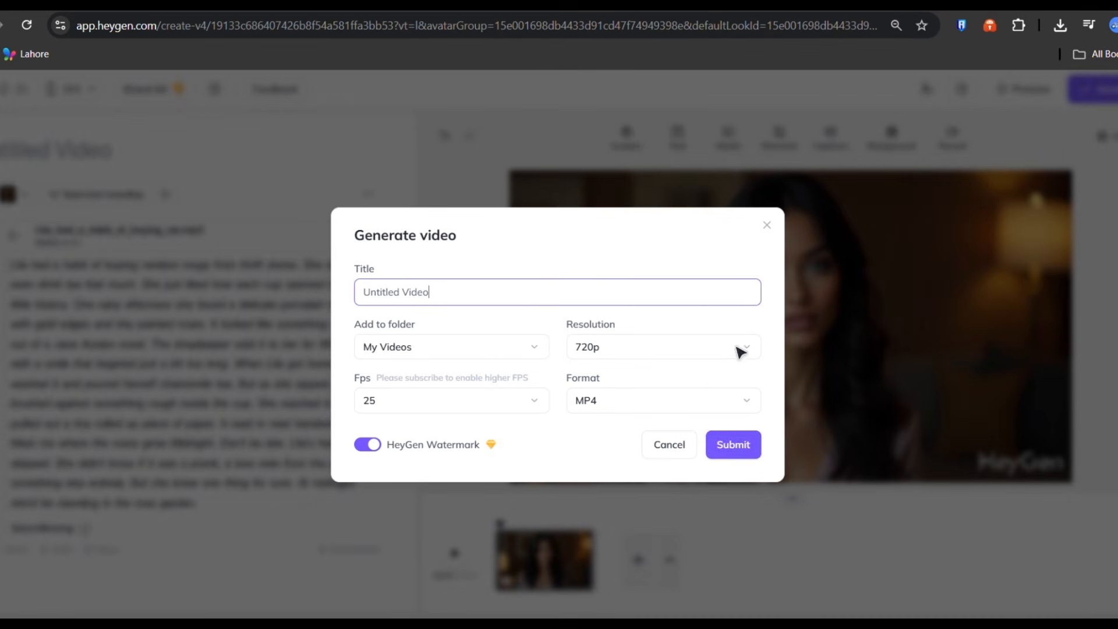
{"action": "left_click", "coordinate": [725, 453]}
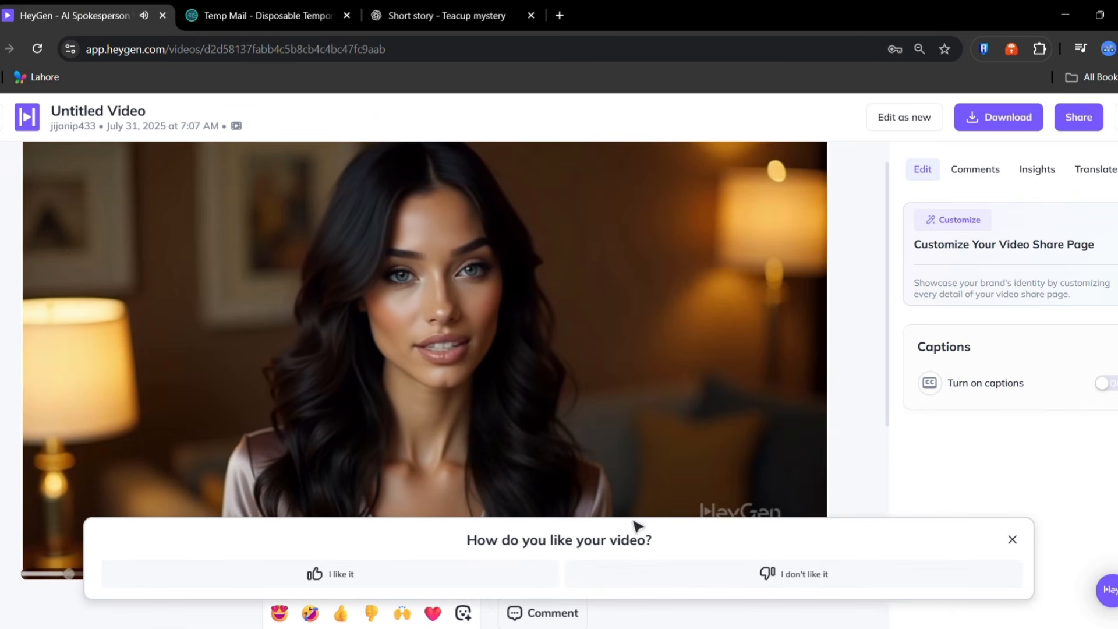
- Dismiss the feedback prompt and play the generated talking-avatar video
{"action": "left_click", "coordinate": [1013, 540]}
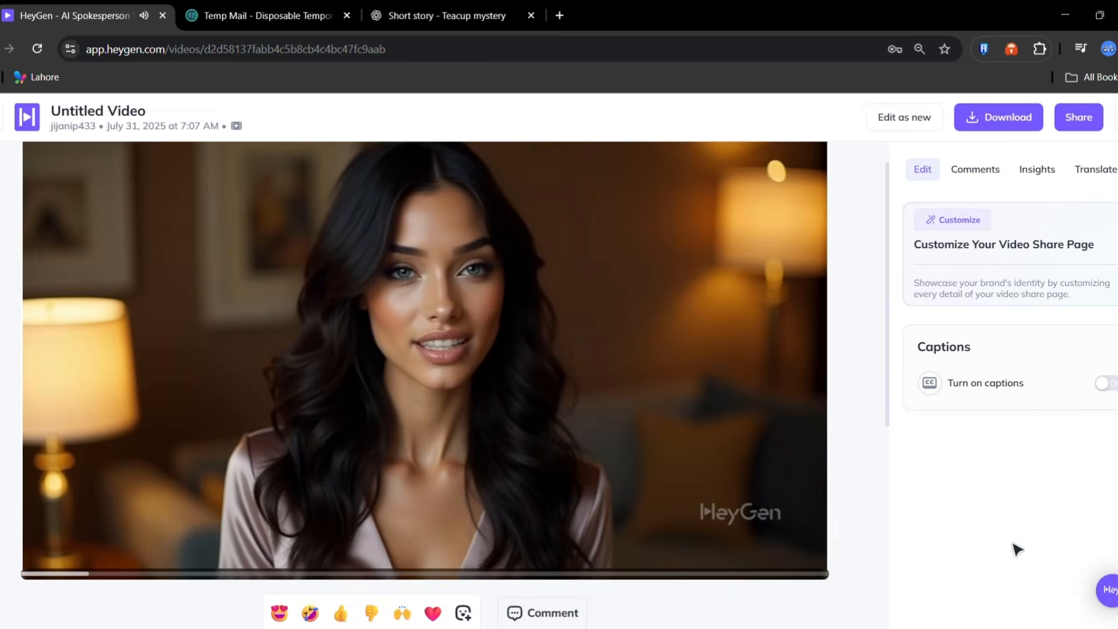
{"action": "mouse_move", "coordinate": [487, 372]}
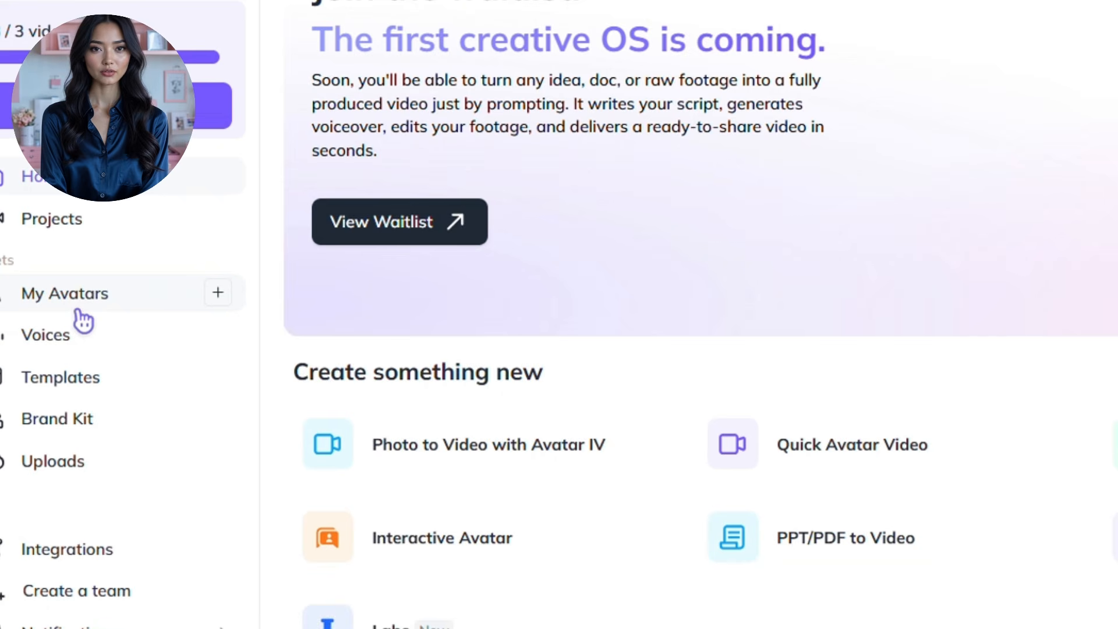
- Start an Avatar IV video and load the black-haired woman's portrait as the avatar photo
{"action": "left_click", "coordinate": [489, 445]}
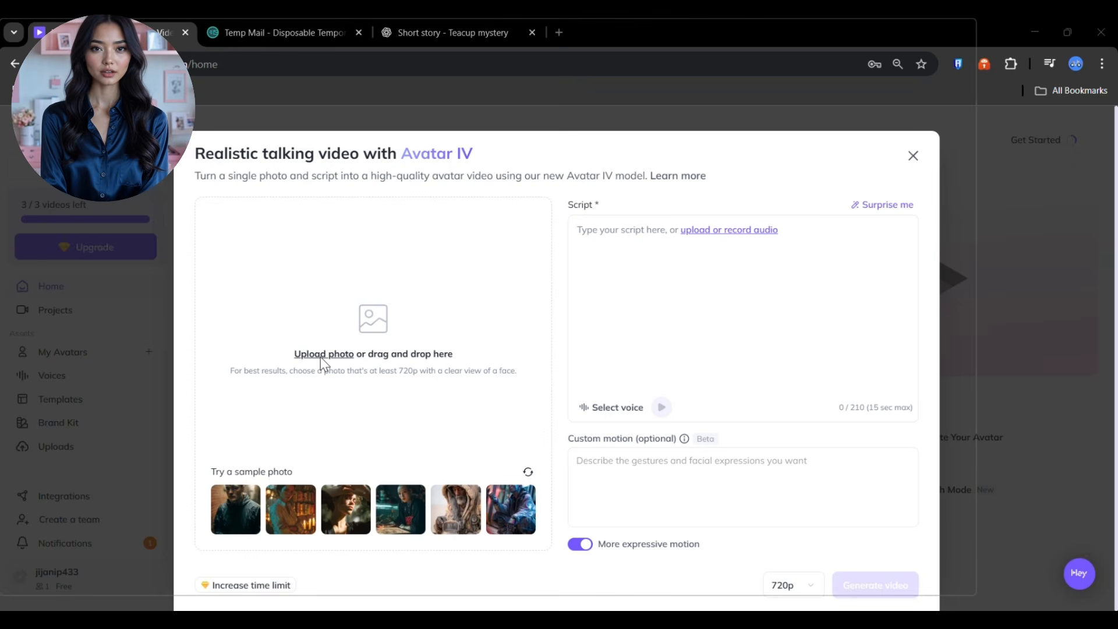
{"action": "left_click", "coordinate": [321, 355]}
{"action": "scroll", "coordinate": [319, 365], "scroll_direction": "down", "scroll_amount": 10}
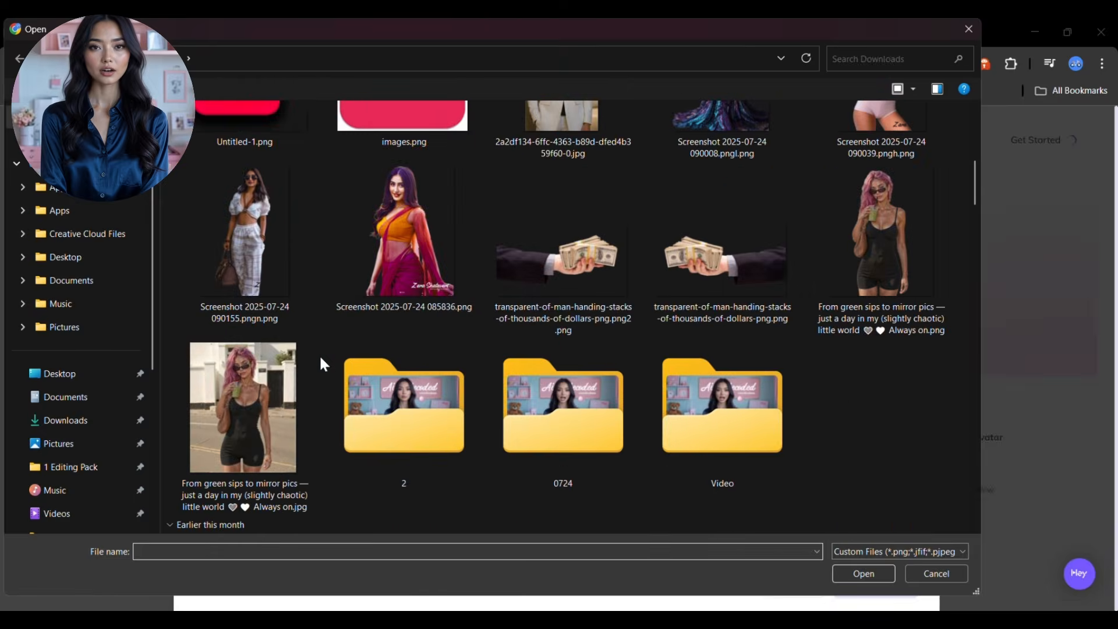
{"action": "double_click", "coordinate": [897, 333]}
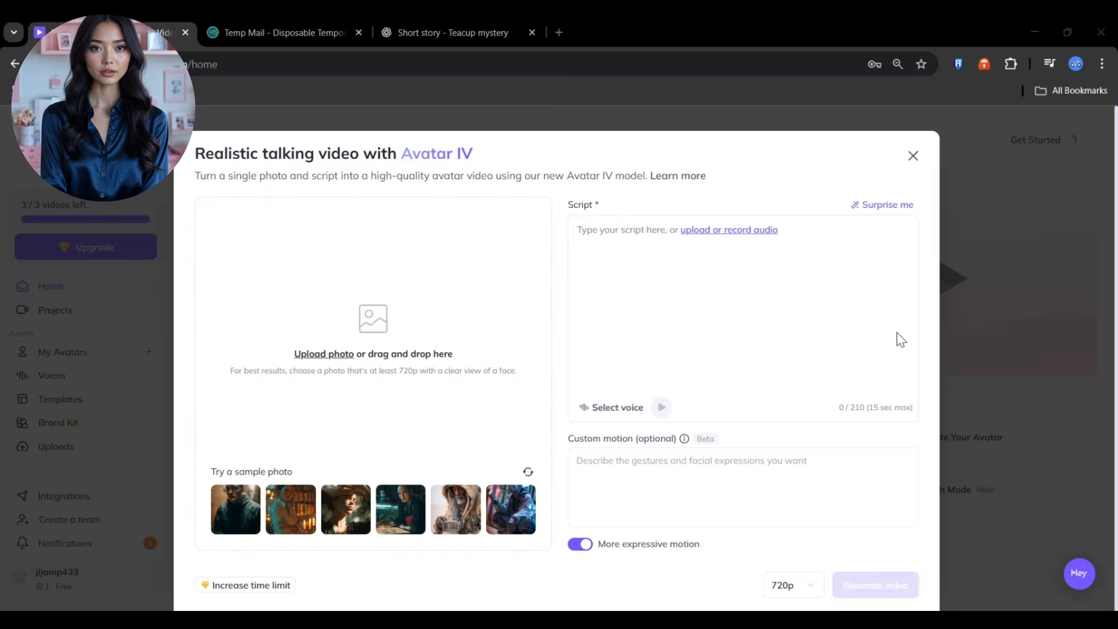
- Paste the Lila teacup story as the script, add hand movement as custom motion, and generate
{"action": "left_click", "coordinate": [854, 342]}
{"action": "right_click", "coordinate": [591, 284]}
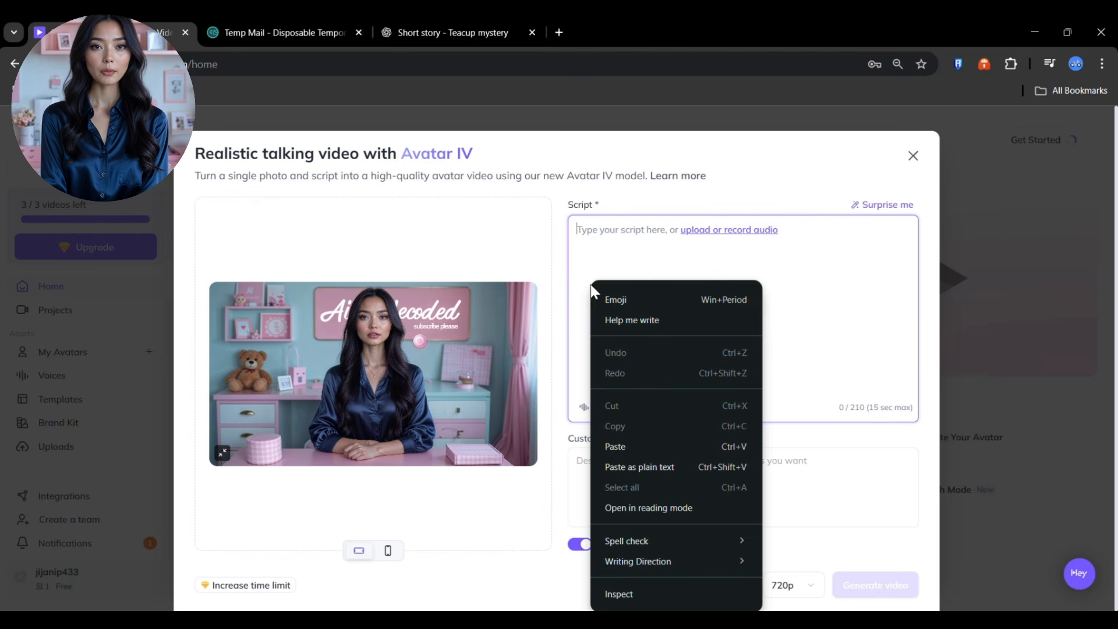
{"action": "left_click", "coordinate": [610, 447]}
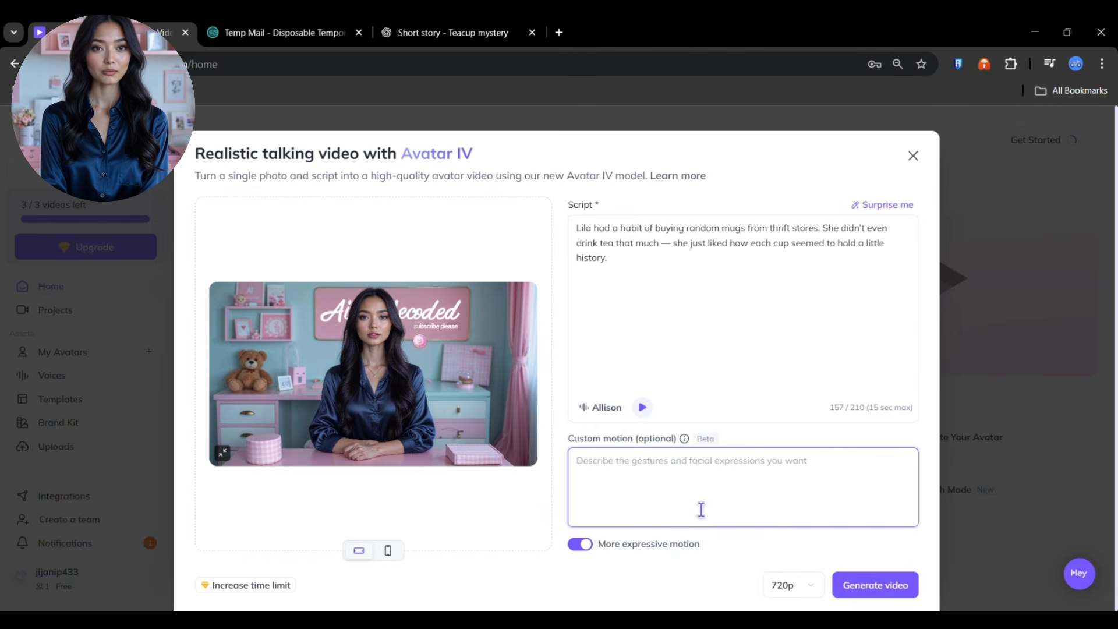
{"action": "type", "text": "add hand movement"}
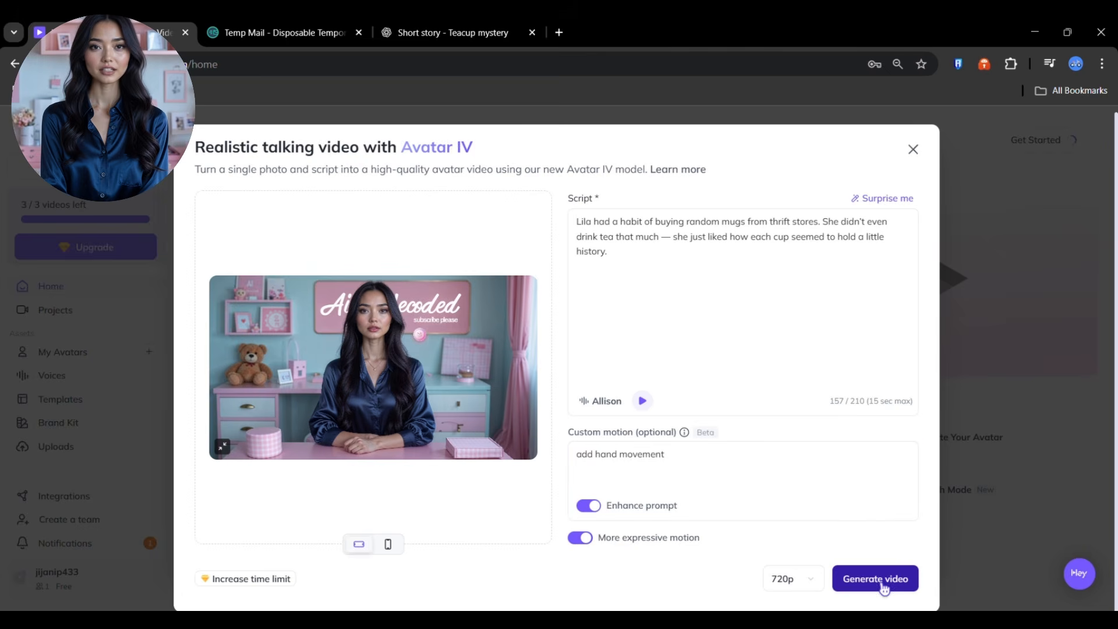
{"action": "left_click", "coordinate": [886, 581]}
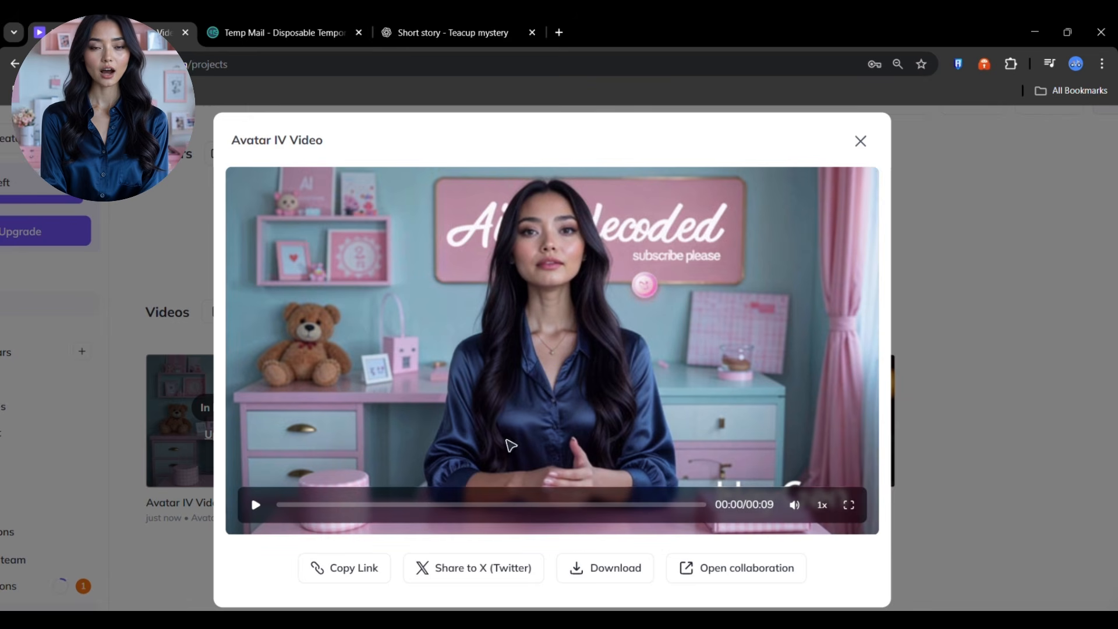
- Play the finished 9-second Avatar IV video of the woman in full screen
{"action": "left_click", "coordinate": [849, 504]}
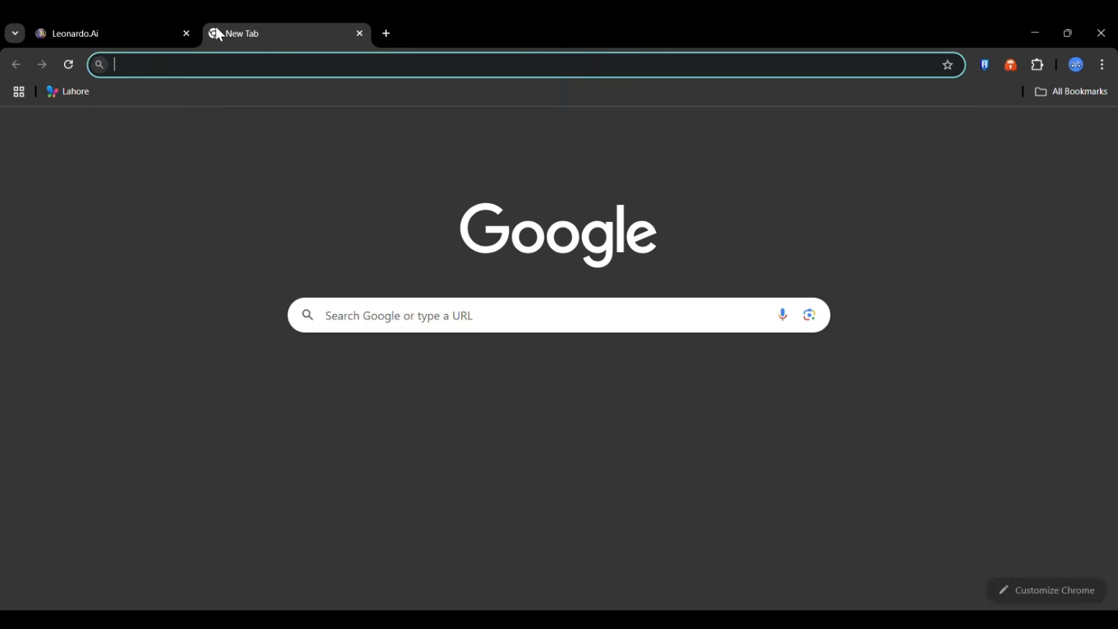
- Register on Leonardo.Ai using the temp-mail.org disposable address and a password
{"action": "type", "text": "tem"}
{"action": "key", "text": "Return"}
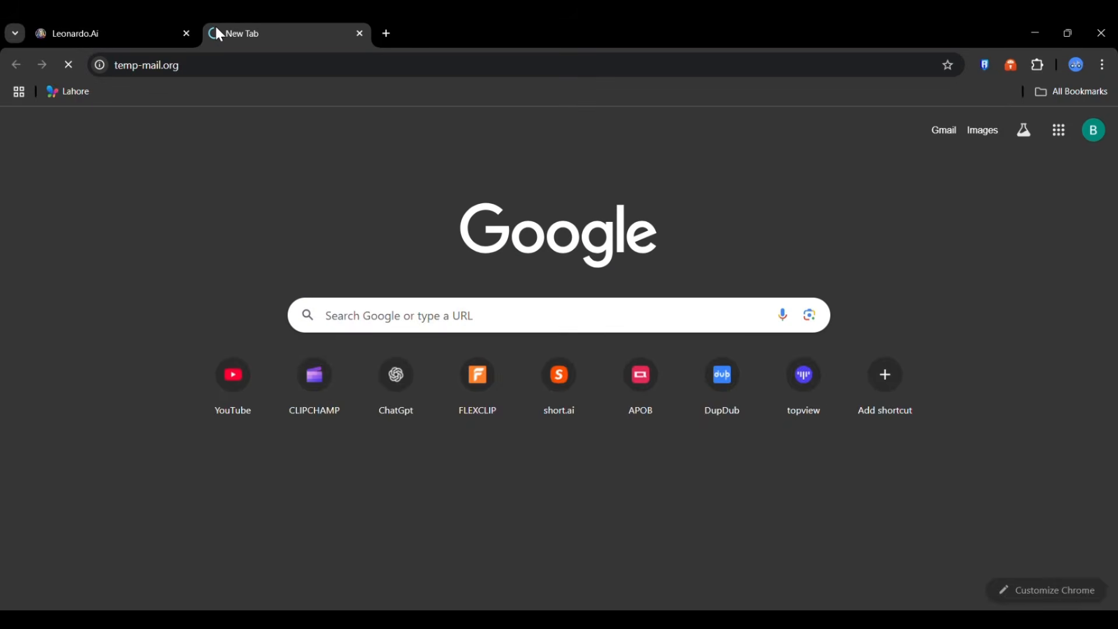
{"action": "left_click", "coordinate": [701, 259]}
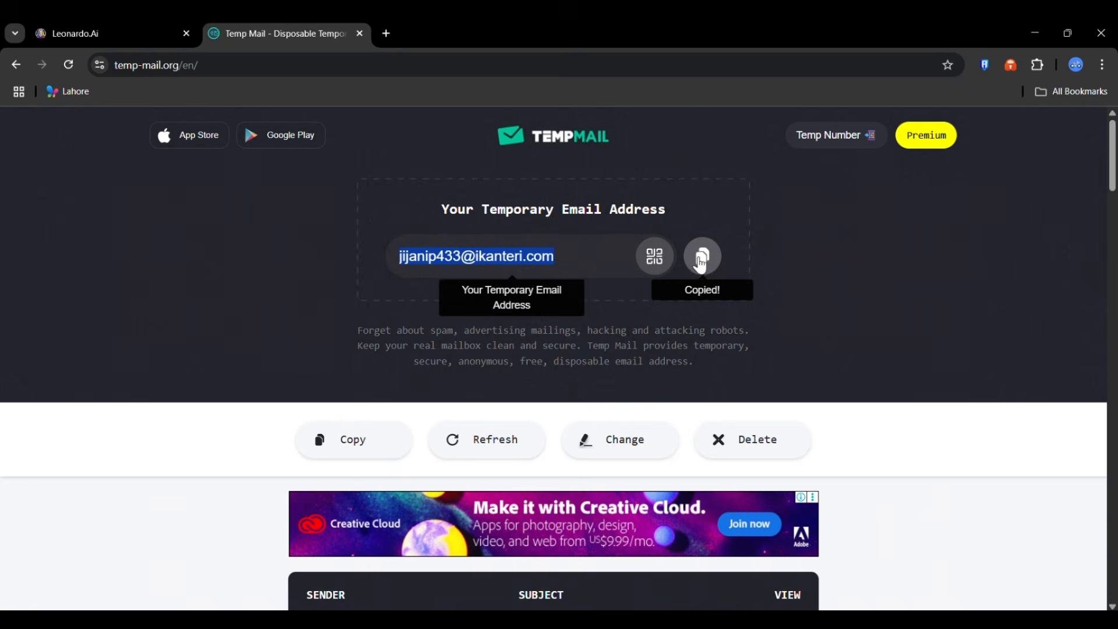
{"action": "left_click", "coordinate": [39, 42]}
{"action": "left_click", "coordinate": [256, 375]}
{"action": "right_click", "coordinate": [249, 373]}
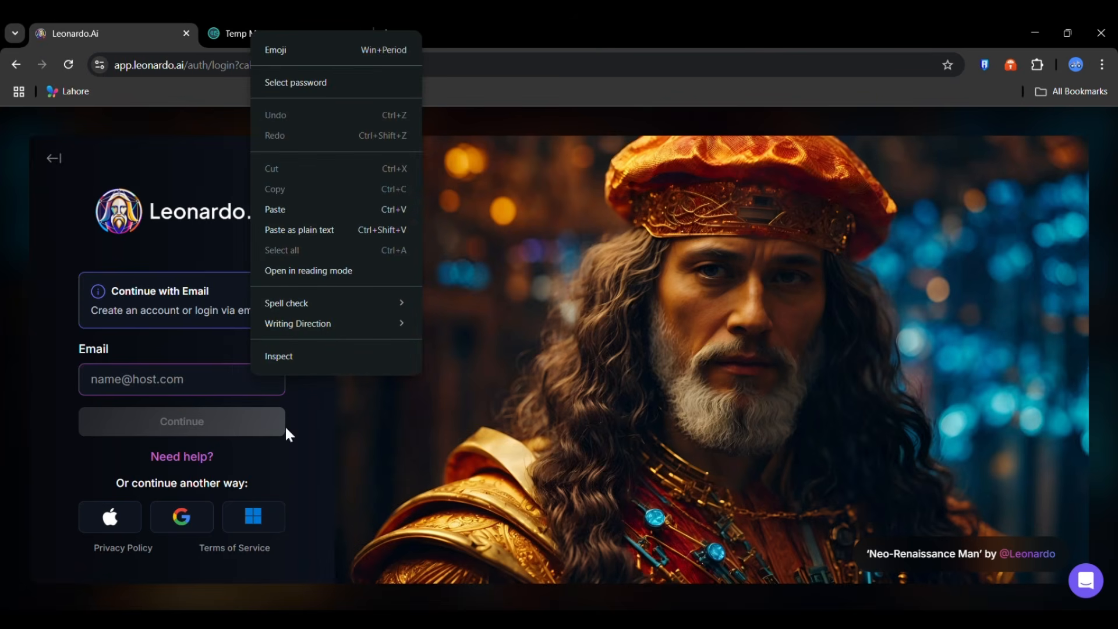
{"action": "left_click", "coordinate": [275, 215]}
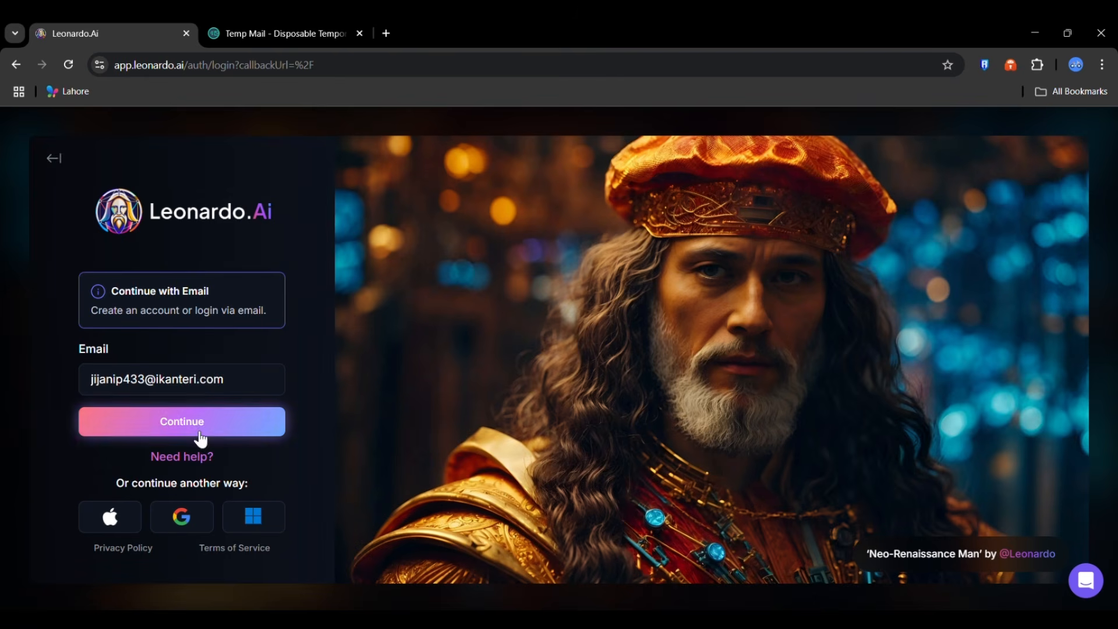
{"action": "left_click", "coordinate": [199, 430]}
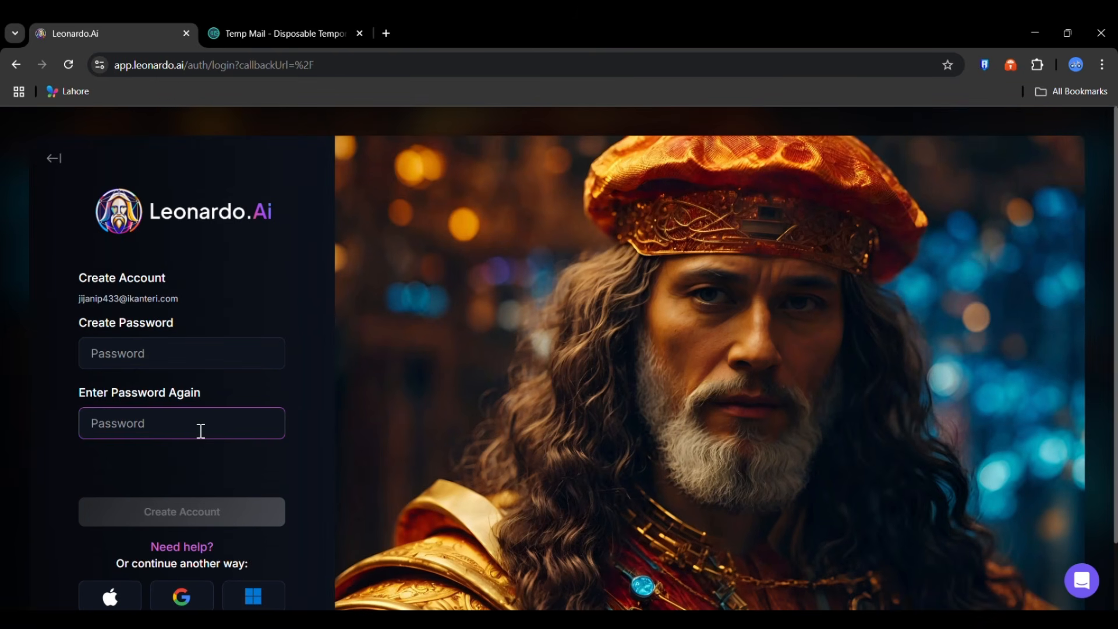
{"action": "scroll", "coordinate": [208, 462], "scroll_direction": "down", "scroll_amount": 3}
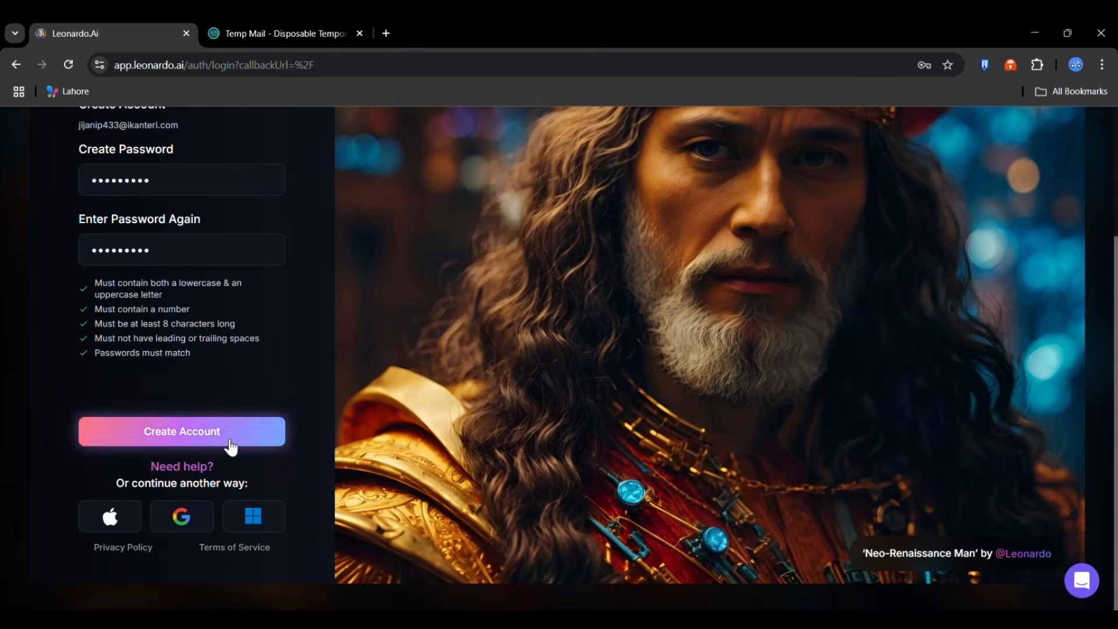
{"action": "left_click", "coordinate": [229, 440]}
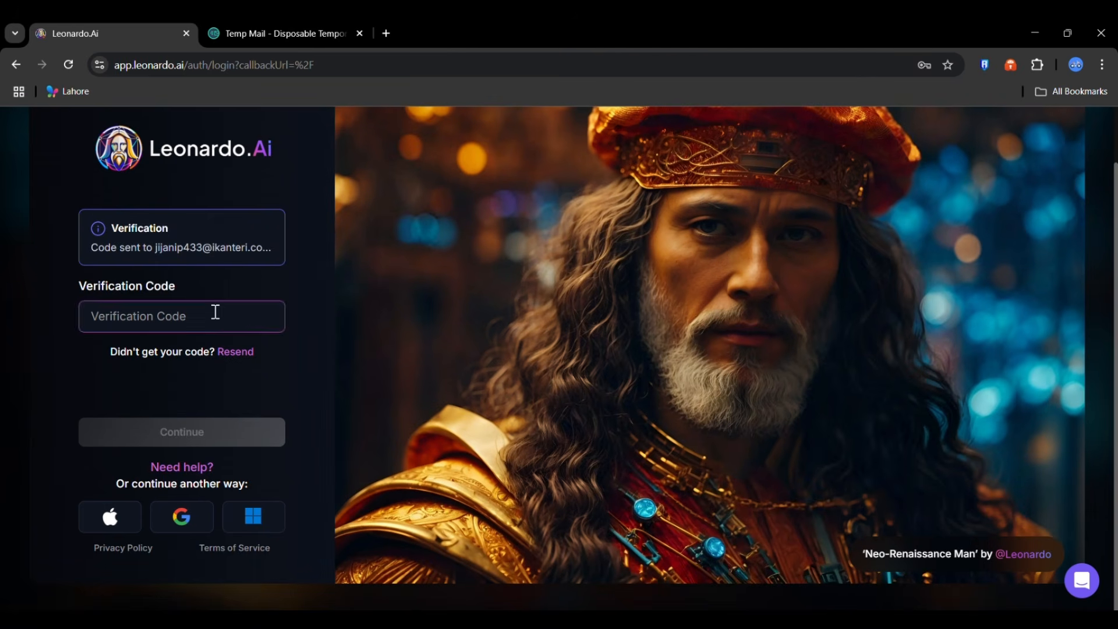
- Copy the verification code from Leonardo Ai's email in the temporary mailbox
{"action": "left_click", "coordinate": [274, 31]}
{"action": "scroll", "coordinate": [576, 382], "scroll_direction": "down", "scroll_amount": 4}
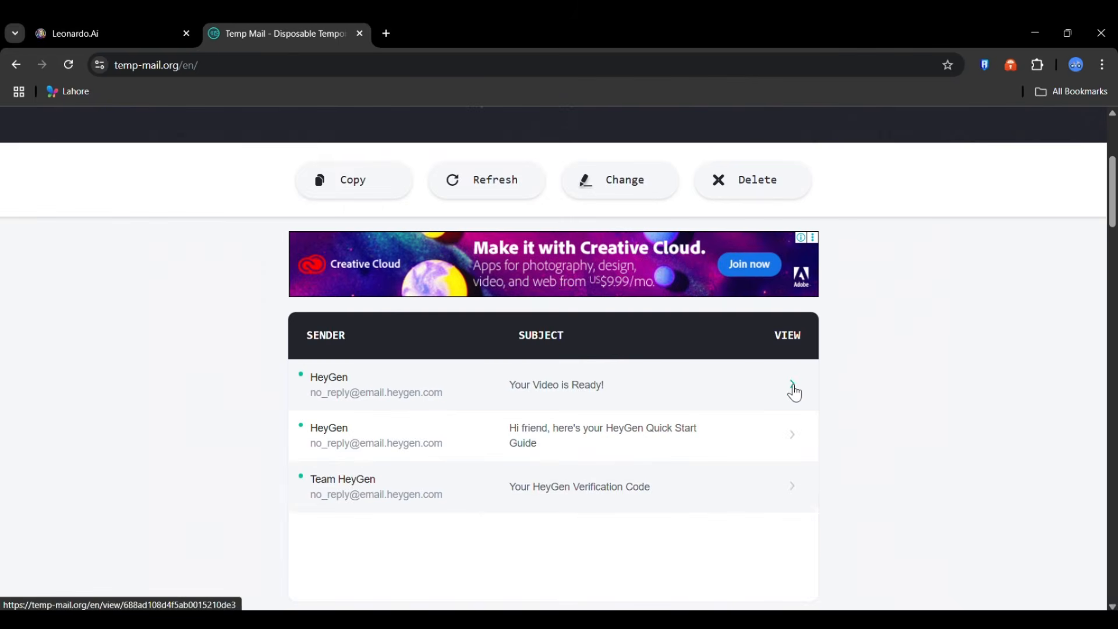
{"action": "left_click", "coordinate": [793, 388]}
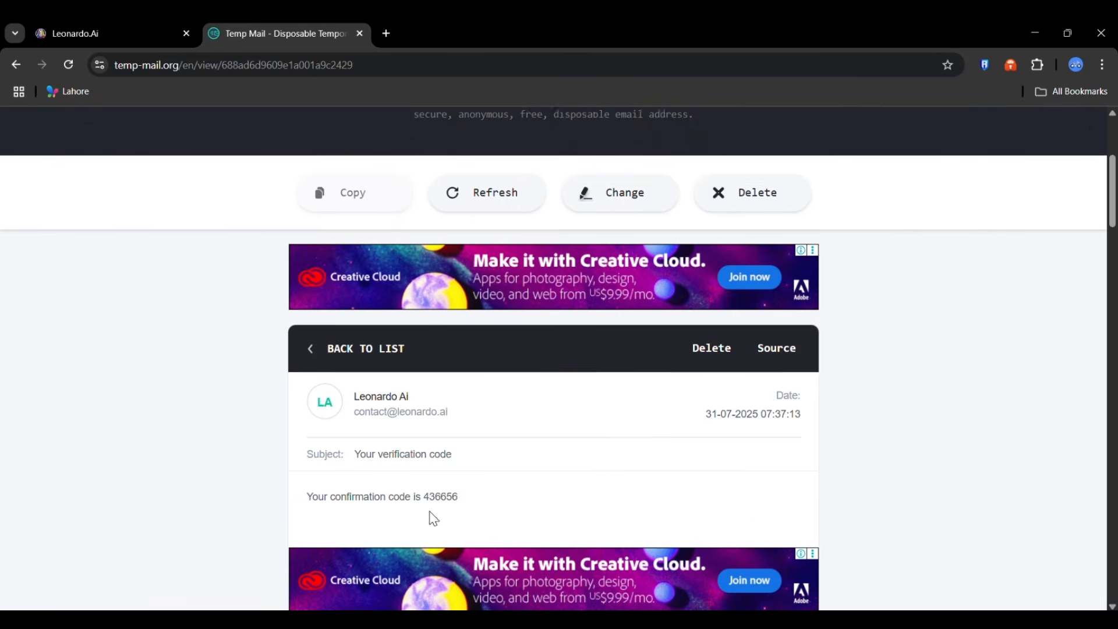
{"action": "left_click_drag", "start_coordinate": [425, 481], "coordinate": [473, 491]}
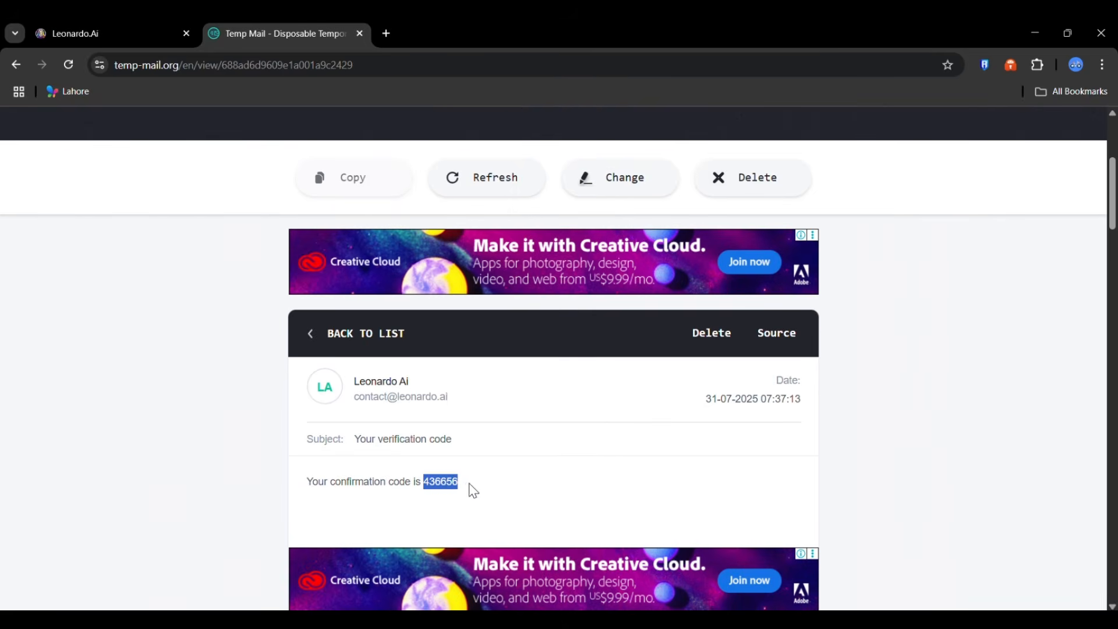
{"action": "right_click", "coordinate": [447, 492]}
{"action": "left_click", "coordinate": [482, 330]}
- Paste the code on Leonardo.Ai's verification page, submit it, and agree to the Terms of Service
{"action": "left_click", "coordinate": [133, 42]}
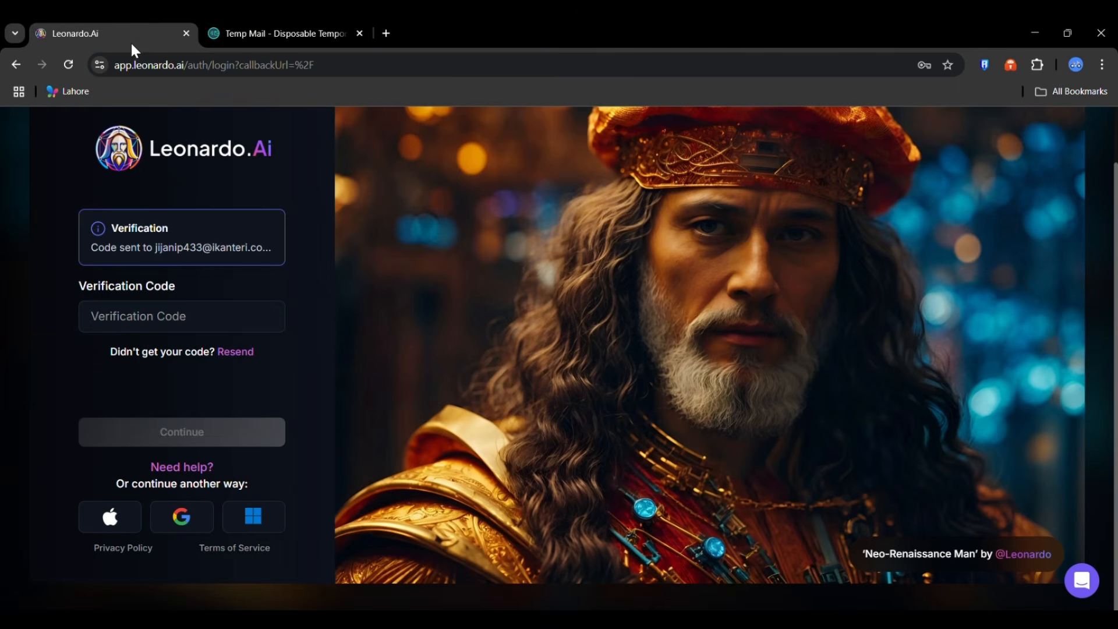
{"action": "right_click", "coordinate": [160, 324]}
{"action": "left_click", "coordinate": [230, 436]}
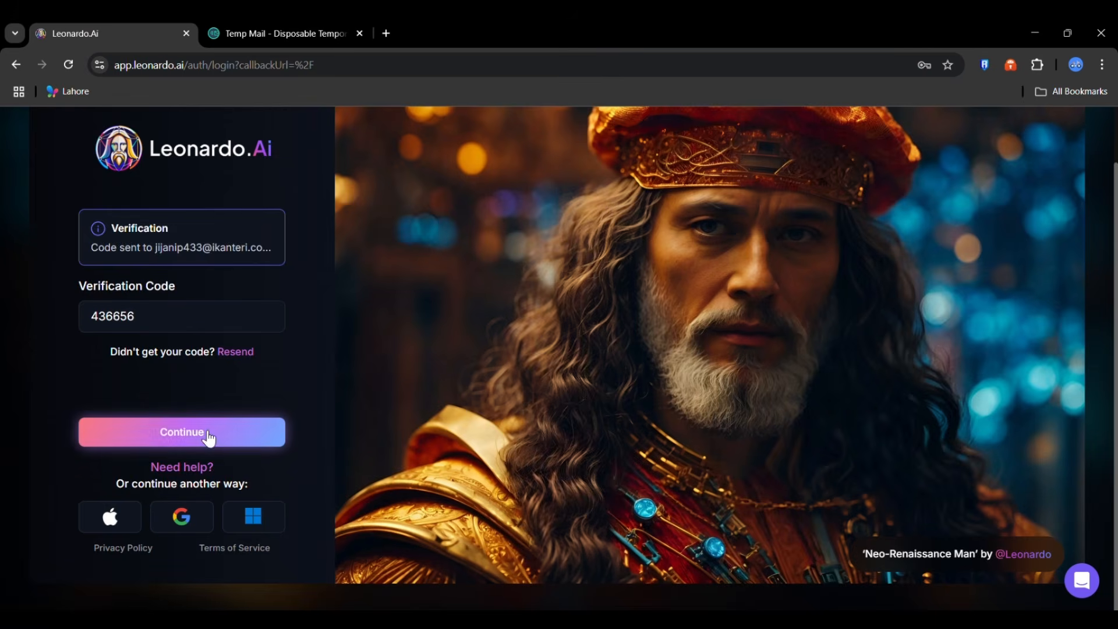
{"action": "left_click", "coordinate": [210, 434]}
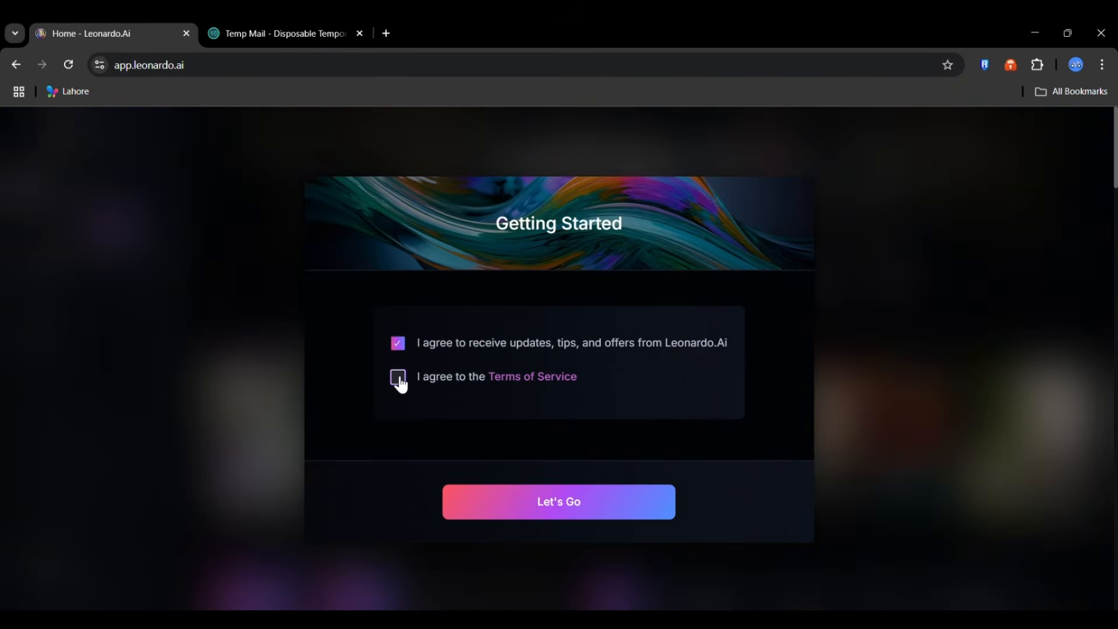
{"action": "left_click", "coordinate": [400, 380]}
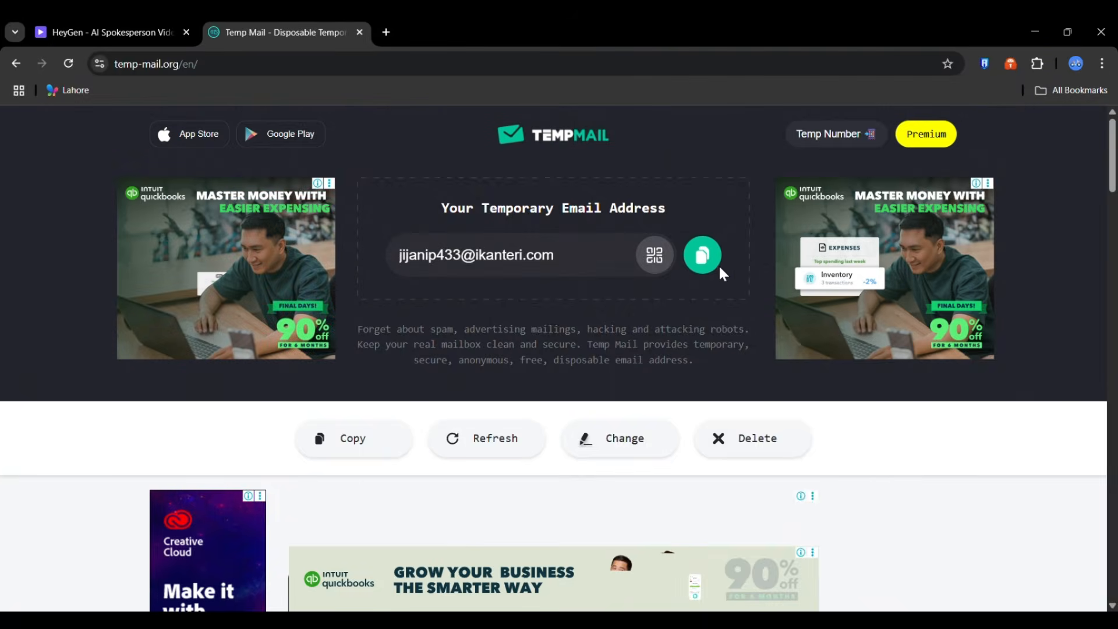
- Enter the temporary email address on HeyGen's sign-up page and request a verification code
{"action": "left_click", "coordinate": [706, 257]}
{"action": "left_click", "coordinate": [71, 33]}
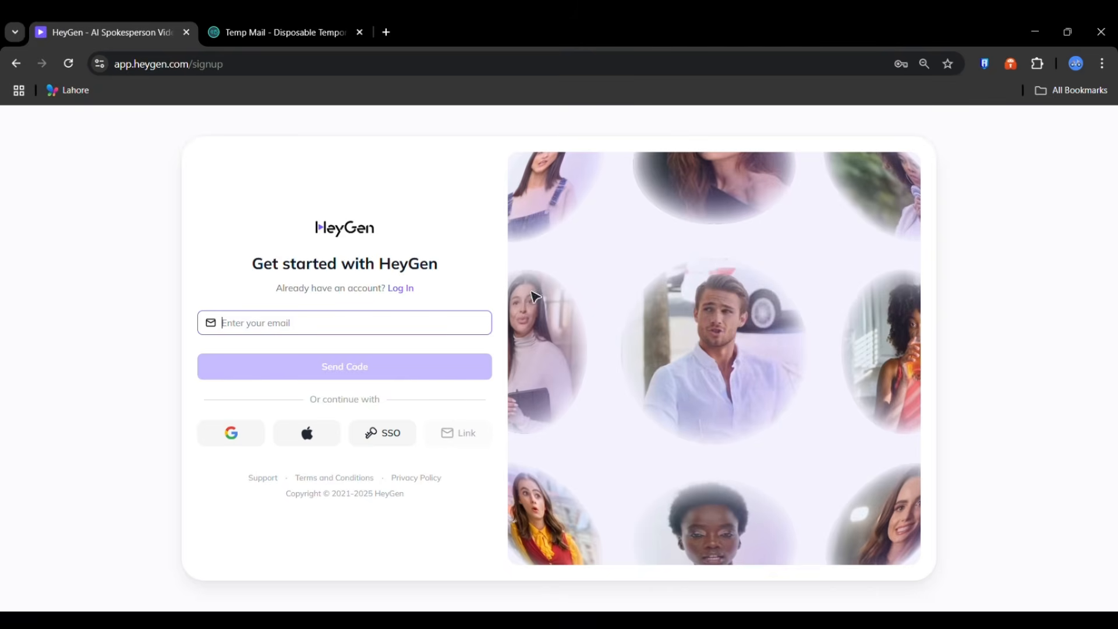
{"action": "right_click", "coordinate": [467, 326]}
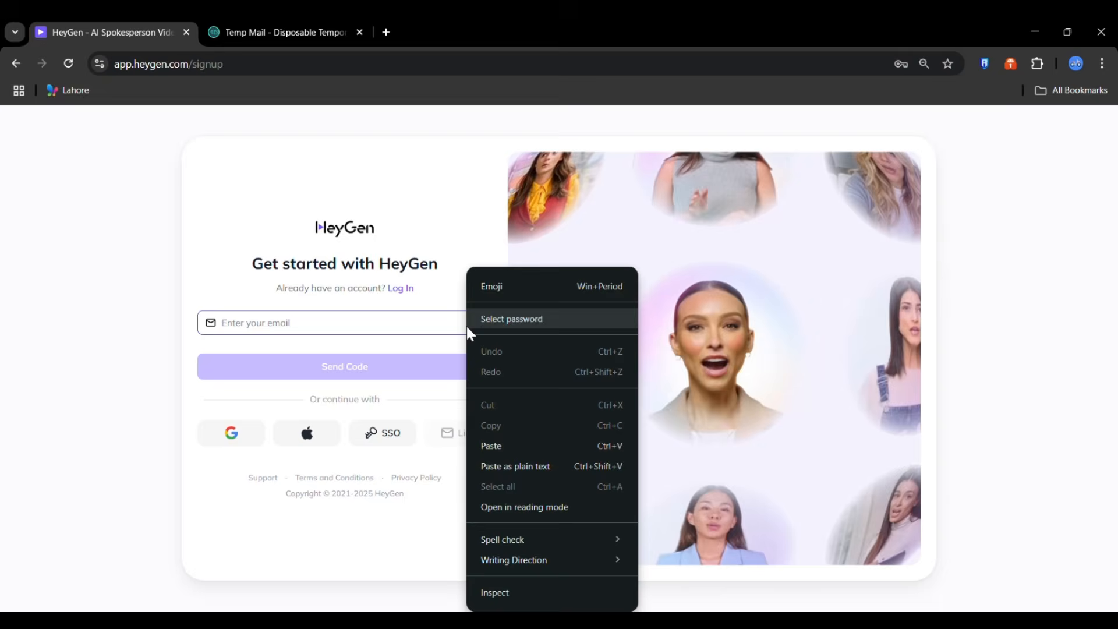
{"action": "left_click", "coordinate": [502, 436]}
{"action": "left_click", "coordinate": [391, 371]}
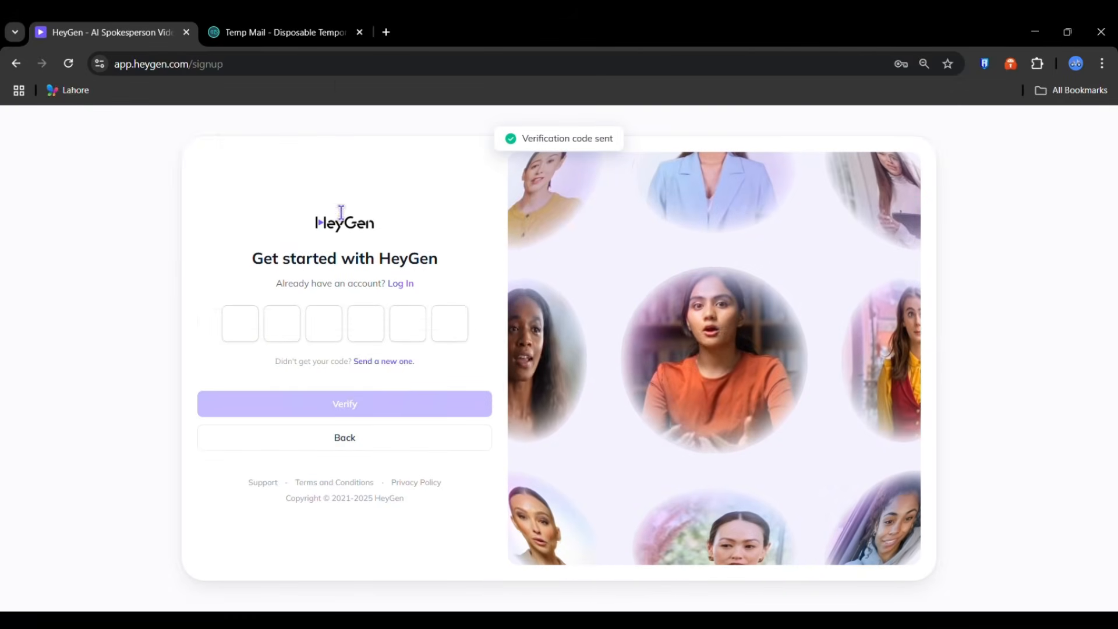
- Open HeyGen's verification code email in the temporary mailbox
{"action": "left_click", "coordinate": [315, 37]}
{"action": "scroll", "coordinate": [644, 532], "scroll_direction": "down", "scroll_amount": 5}
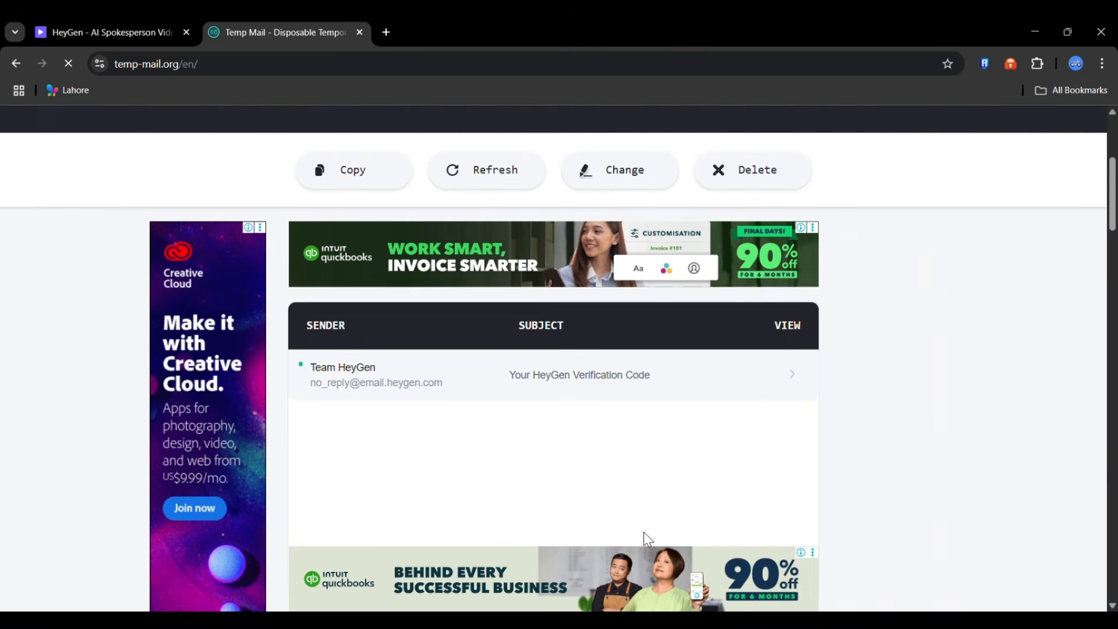
{"action": "scroll", "coordinate": [644, 541], "scroll_direction": "down", "scroll_amount": 1}
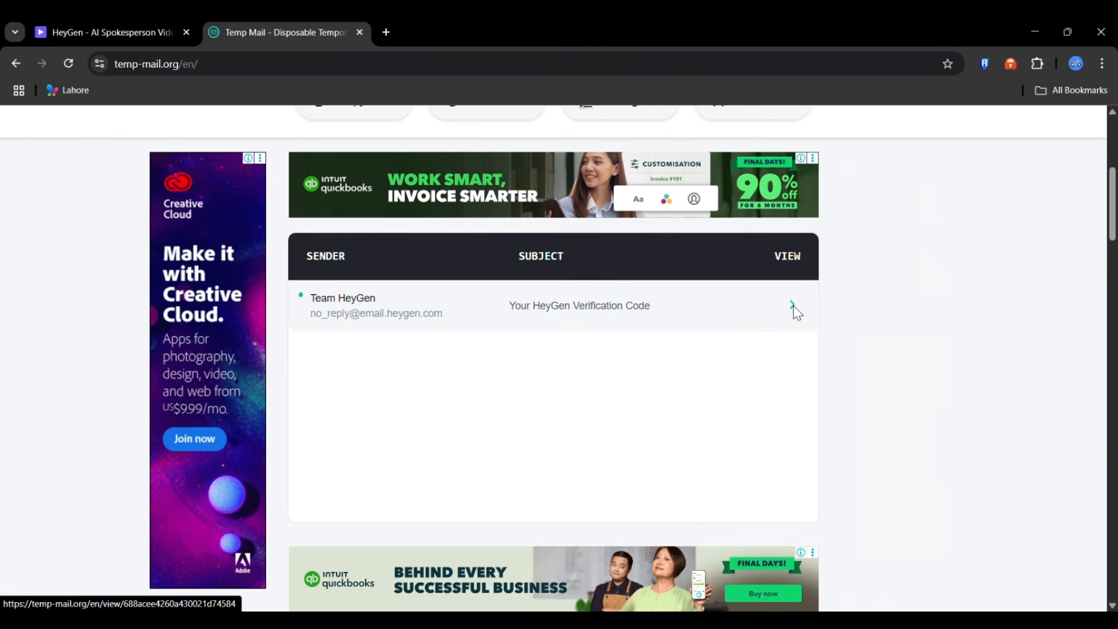
{"action": "left_click", "coordinate": [794, 306]}
{"action": "scroll", "coordinate": [732, 398], "scroll_direction": "down", "scroll_amount": 5}
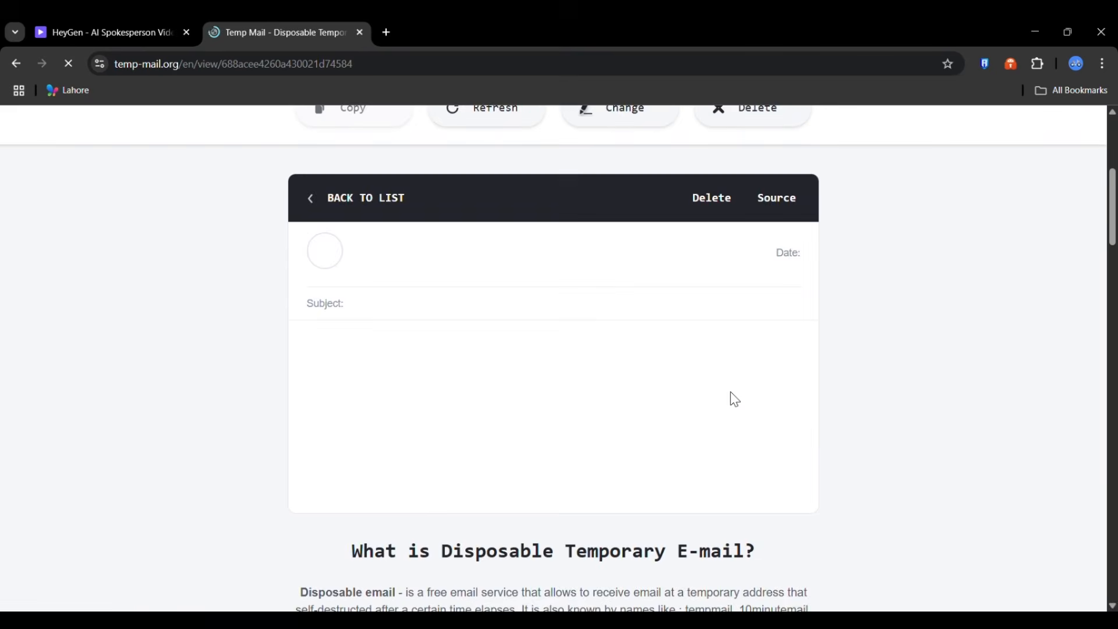
{"action": "scroll", "coordinate": [732, 400], "scroll_direction": "down", "scroll_amount": 1}
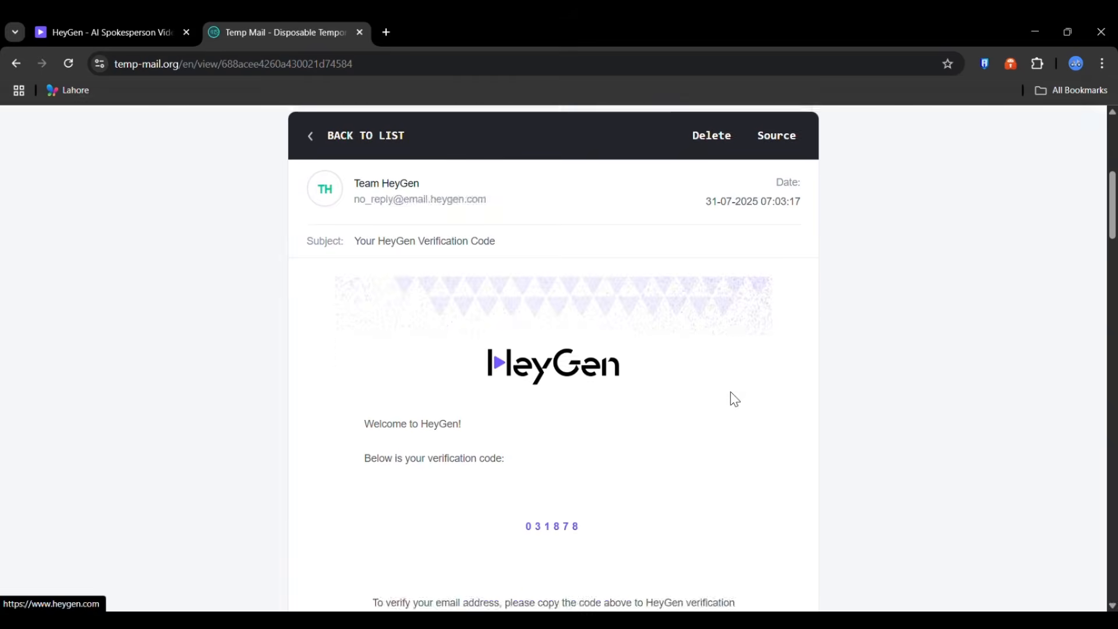
{"action": "scroll", "coordinate": [553, 513], "scroll_direction": "down", "scroll_amount": 1}
- Copy the six-digit code from the email and paste it into HeyGen's code boxes
{"action": "double_click", "coordinate": [553, 508]}
{"action": "right_click", "coordinate": [551, 508]}
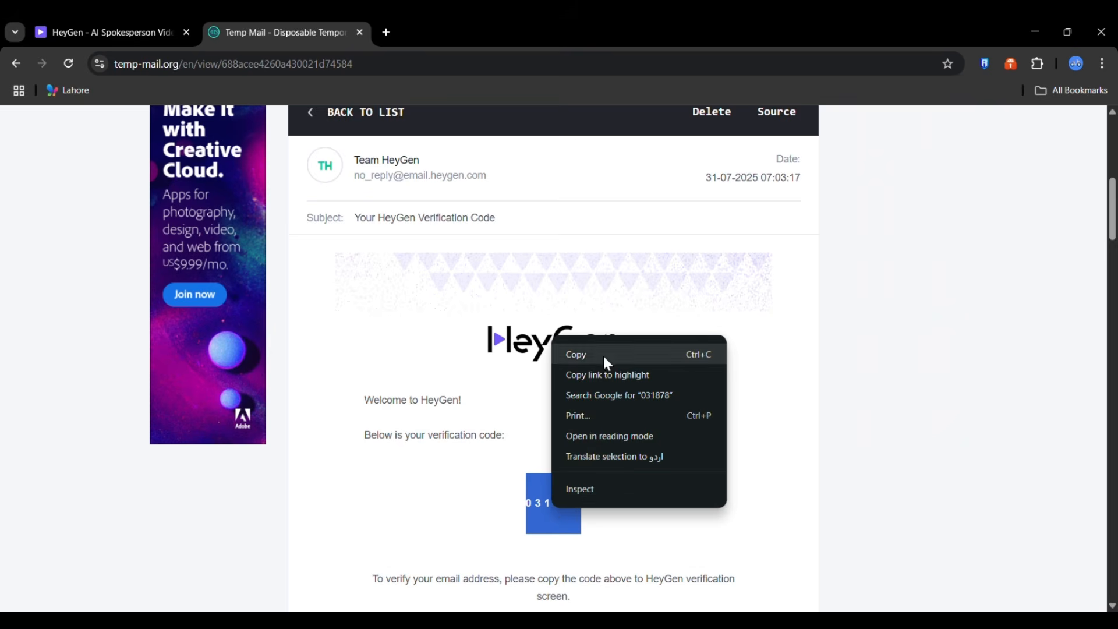
{"action": "left_click", "coordinate": [603, 354]}
{"action": "left_click", "coordinate": [86, 36]}
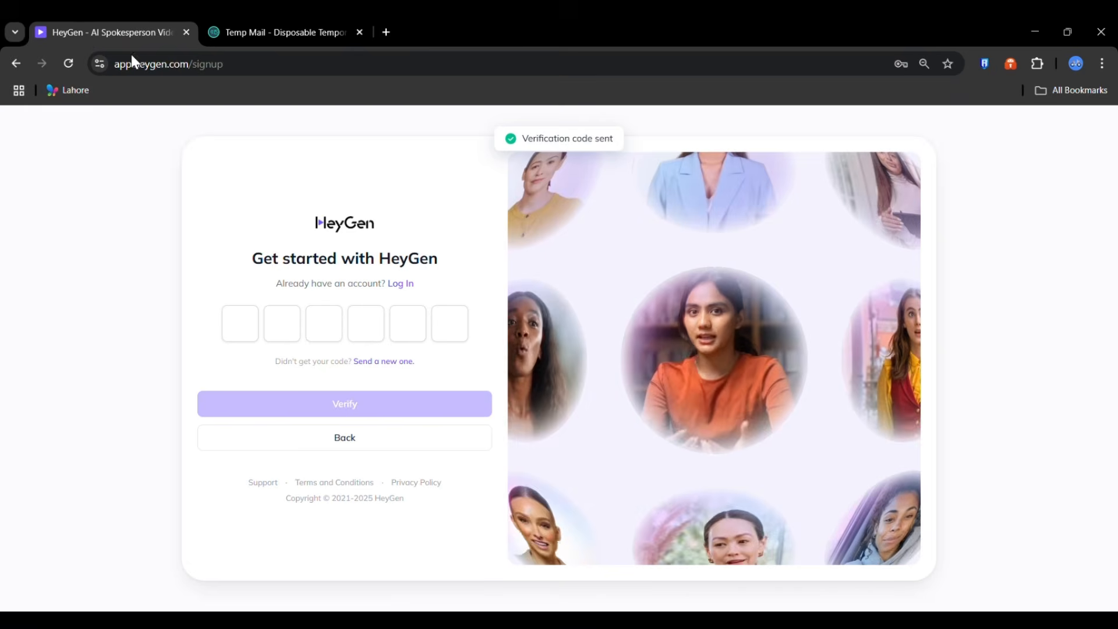
{"action": "right_click", "coordinate": [241, 324]}
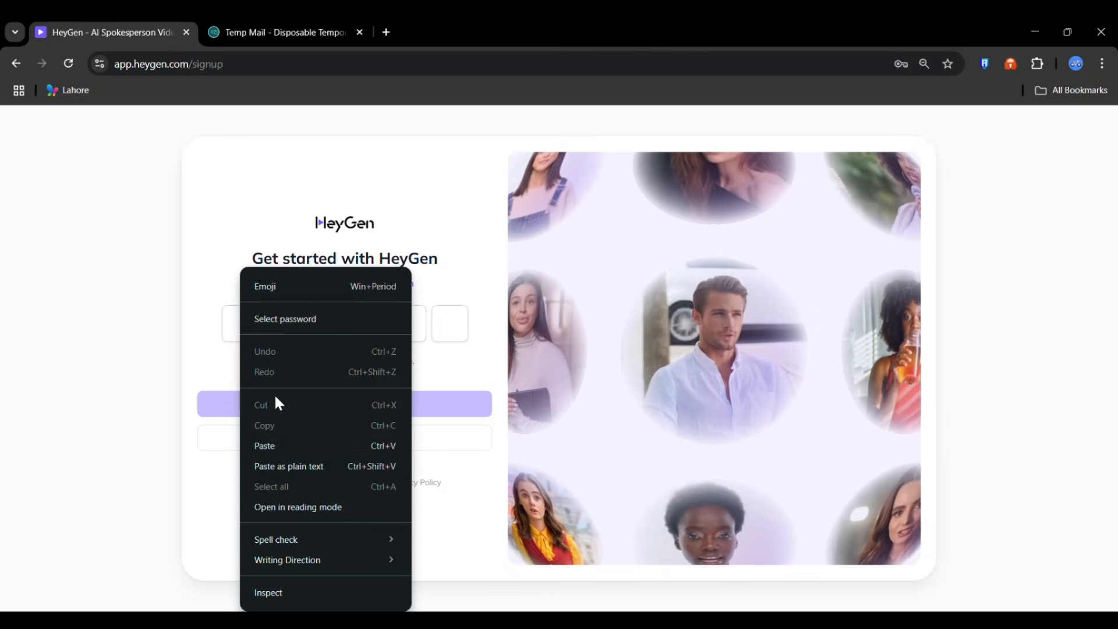
{"action": "left_click", "coordinate": [295, 443]}
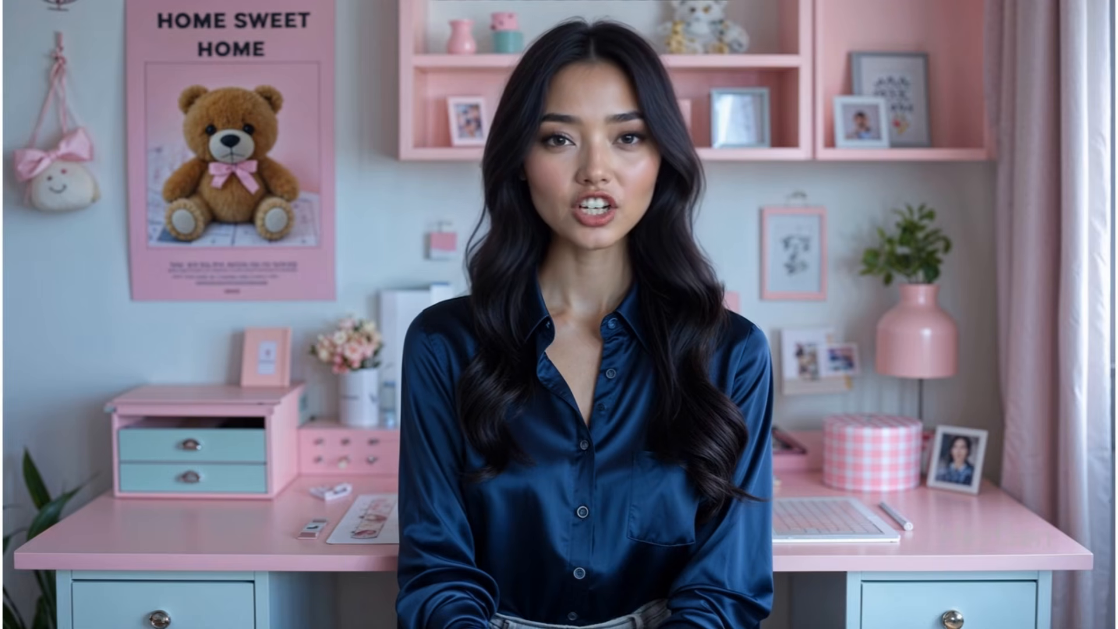